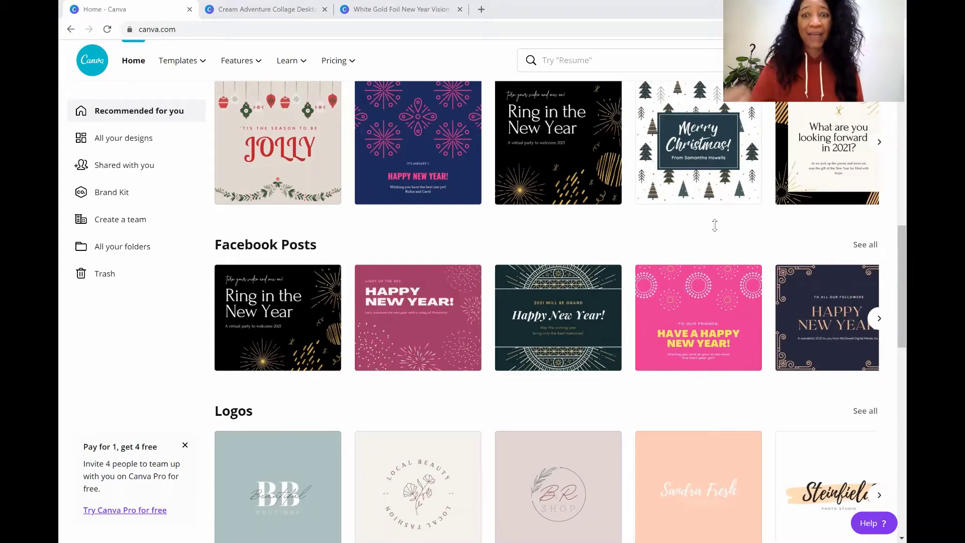
Search templates for 'wall' and pick the Desktop Wallpaper suggestion, listing 600 templates
{"action": "left_click", "coordinate": [574, 66]}
{"action": "type", "text": "wall"}
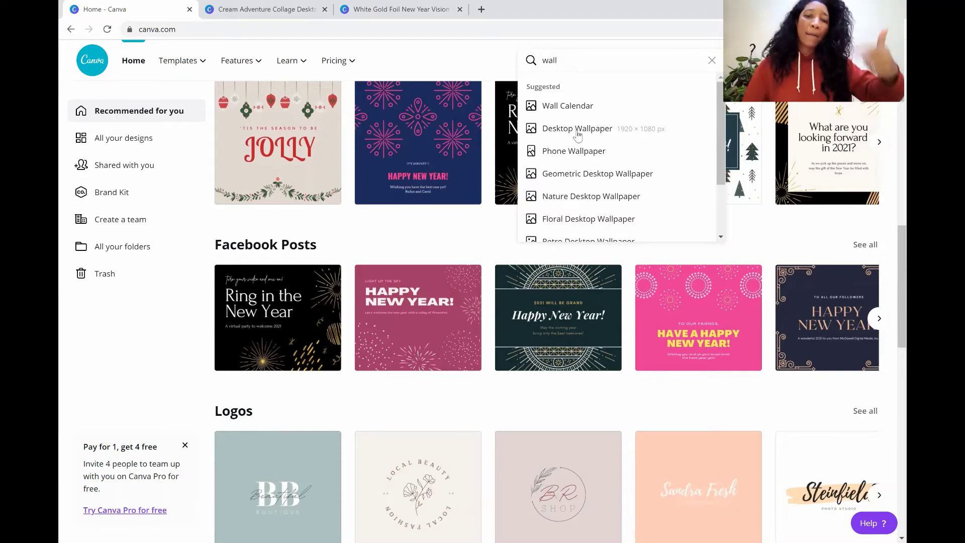
{"action": "left_click", "coordinate": [577, 132]}
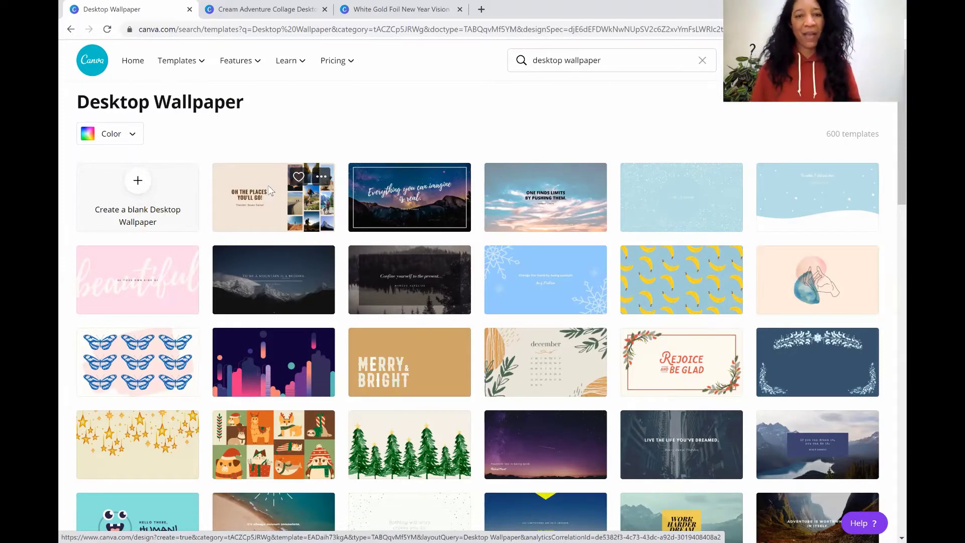
Open the Cream Adventure Collage template, then select the canyon photo and the page background
{"action": "left_click", "coordinate": [269, 190]}
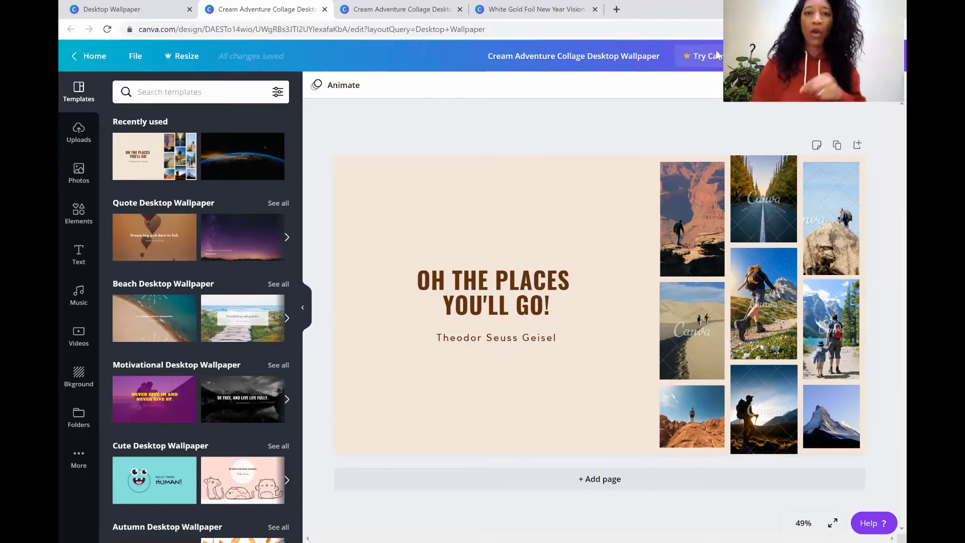
{"action": "left_click", "coordinate": [693, 243]}
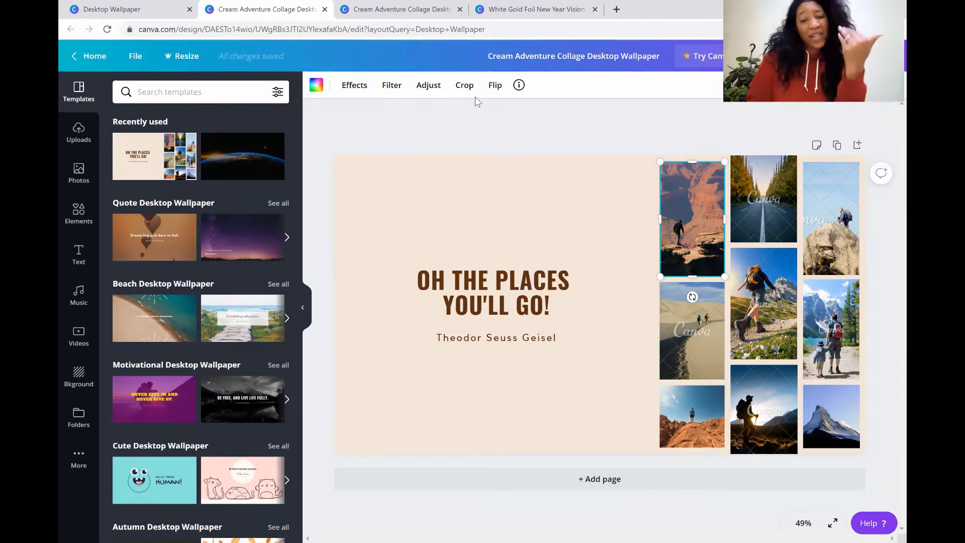
{"action": "left_click", "coordinate": [443, 239]}
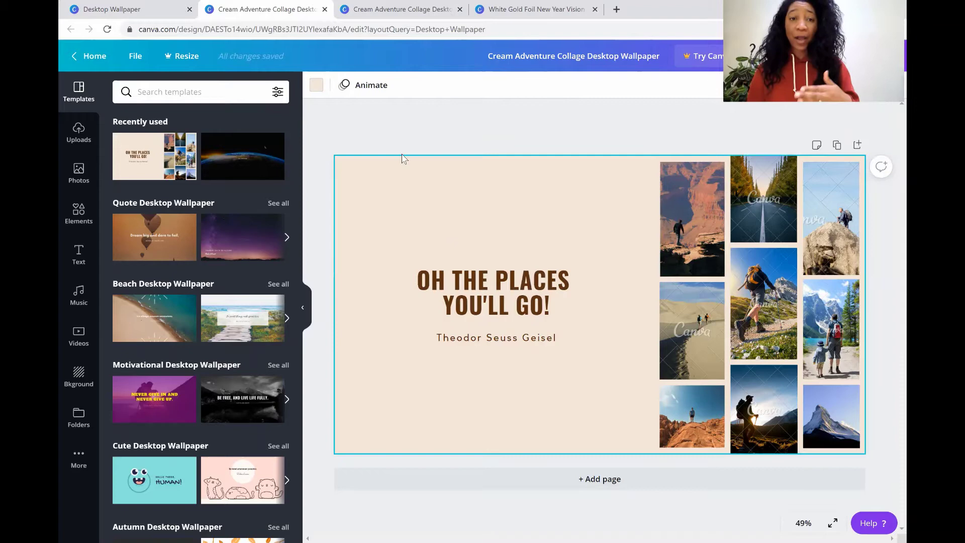
{"action": "left_click", "coordinate": [316, 85]}
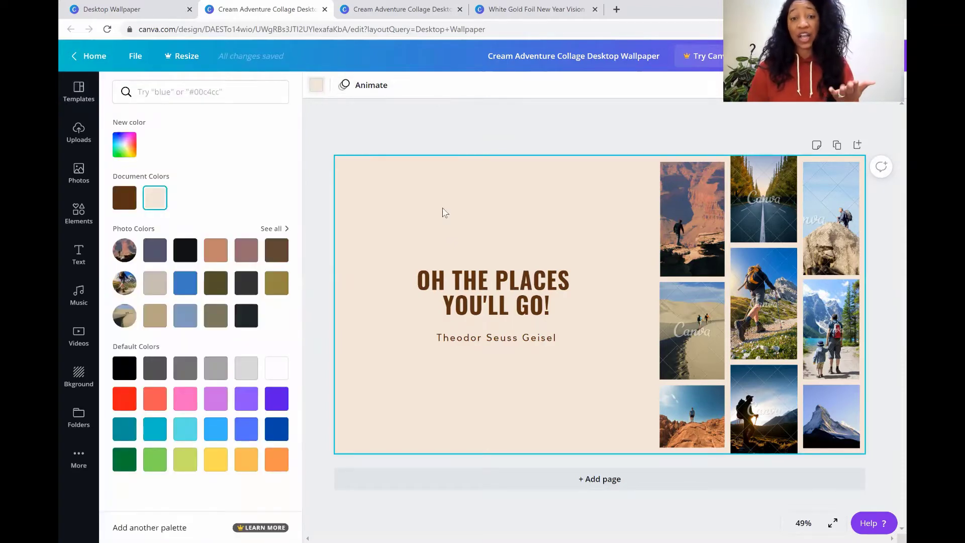
{"action": "left_click", "coordinate": [508, 303]}
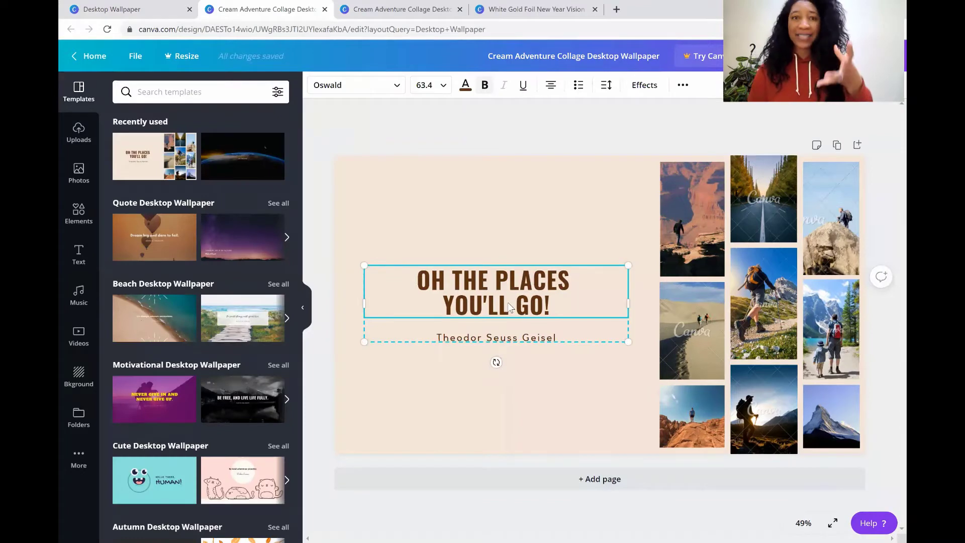
{"action": "left_click", "coordinate": [394, 89]}
{"action": "scroll", "coordinate": [230, 231], "scroll_direction": "down", "scroll_amount": 7}
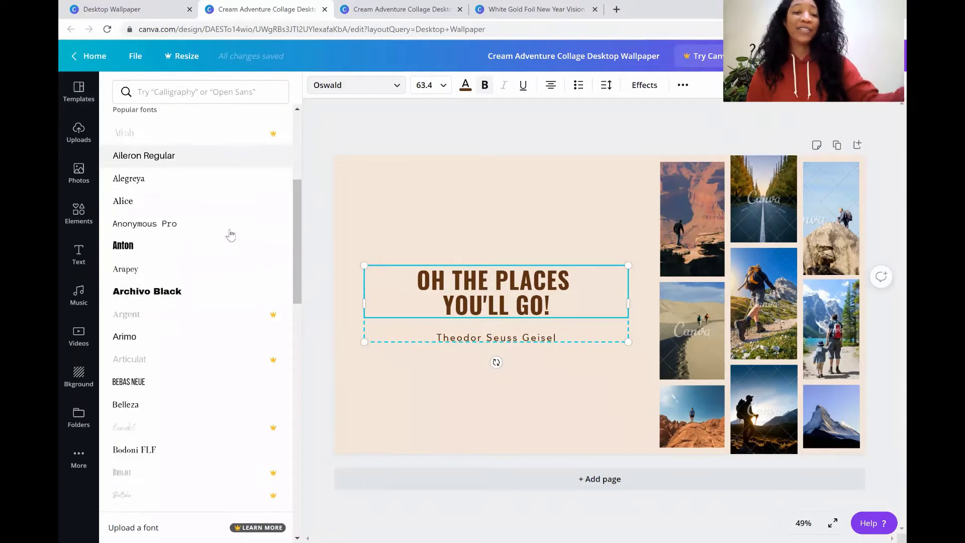
{"action": "scroll", "coordinate": [229, 233], "scroll_direction": "up", "scroll_amount": 7}
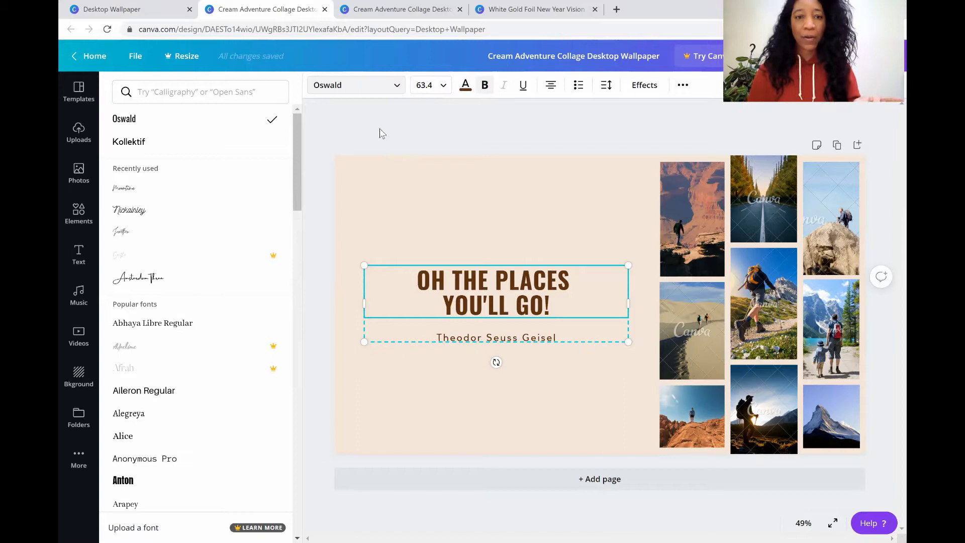
{"action": "key", "text": "Escape"}
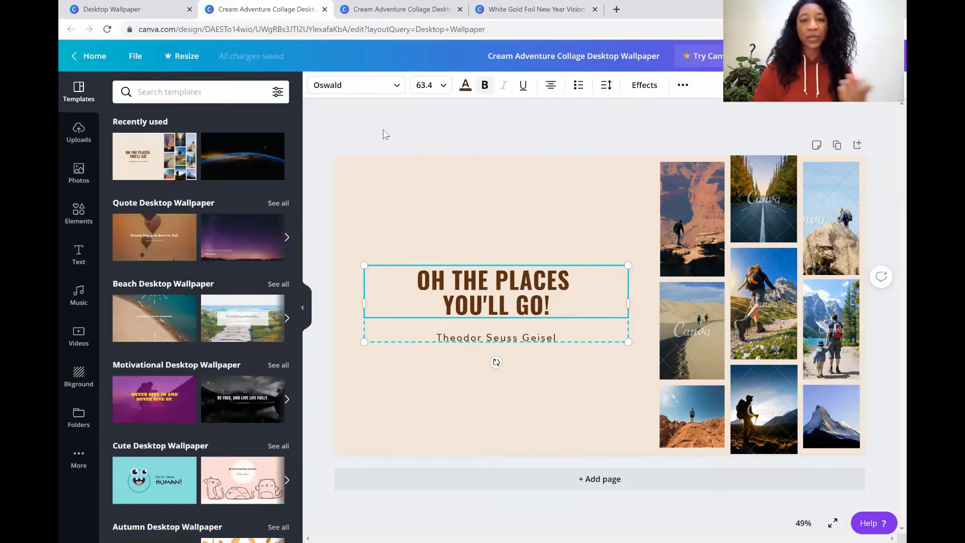
Check Uploads, then search stock Photos for 'dog' and scroll through the results
{"action": "left_click", "coordinate": [78, 140]}
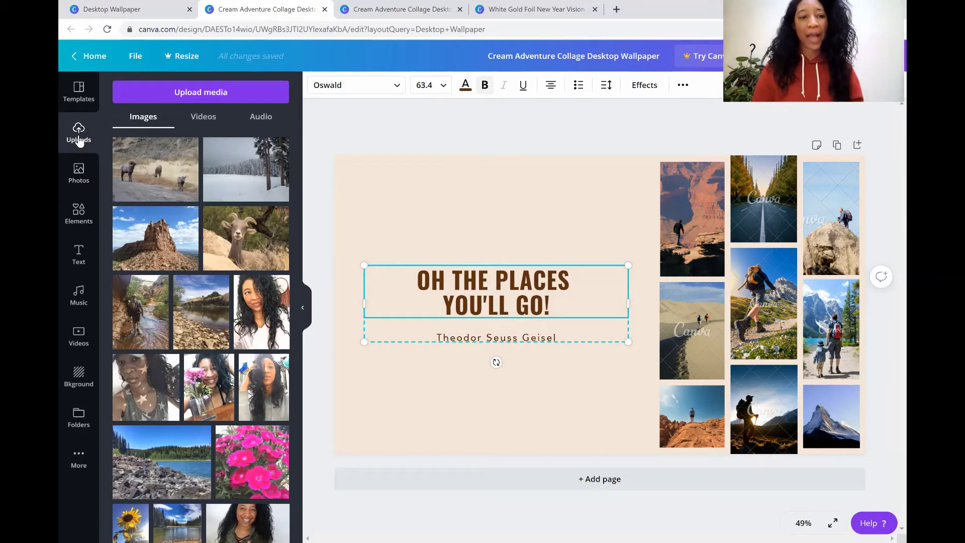
{"action": "left_click", "coordinate": [76, 176]}
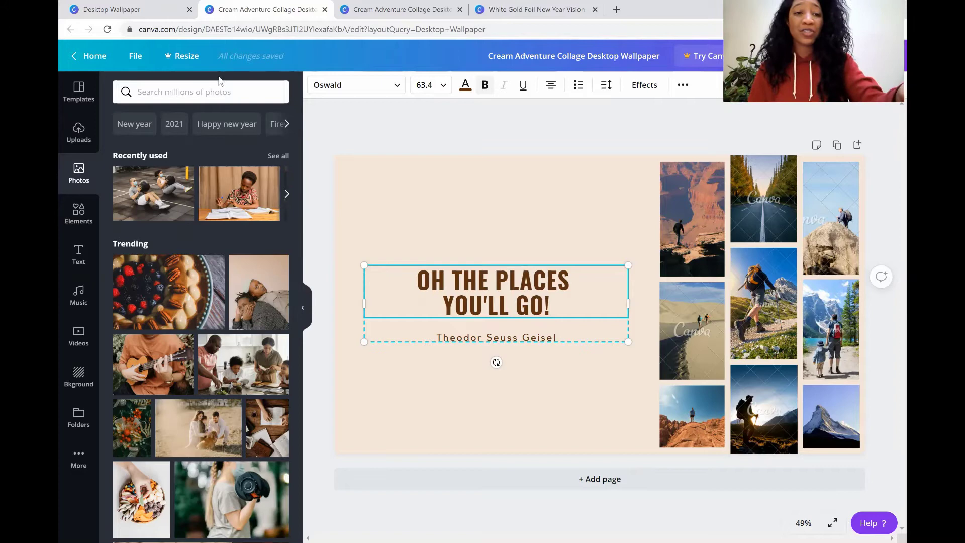
{"action": "left_click", "coordinate": [206, 90]}
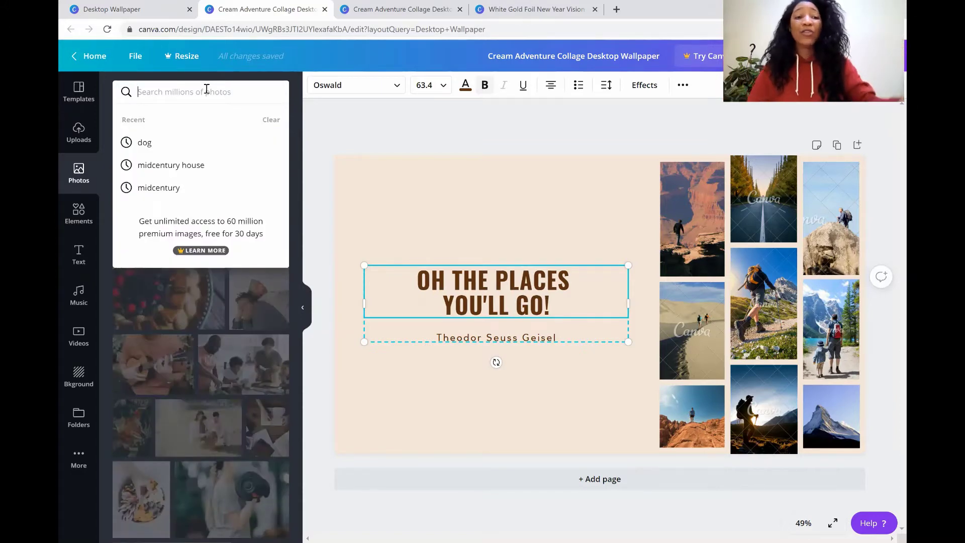
{"action": "left_click", "coordinate": [159, 146]}
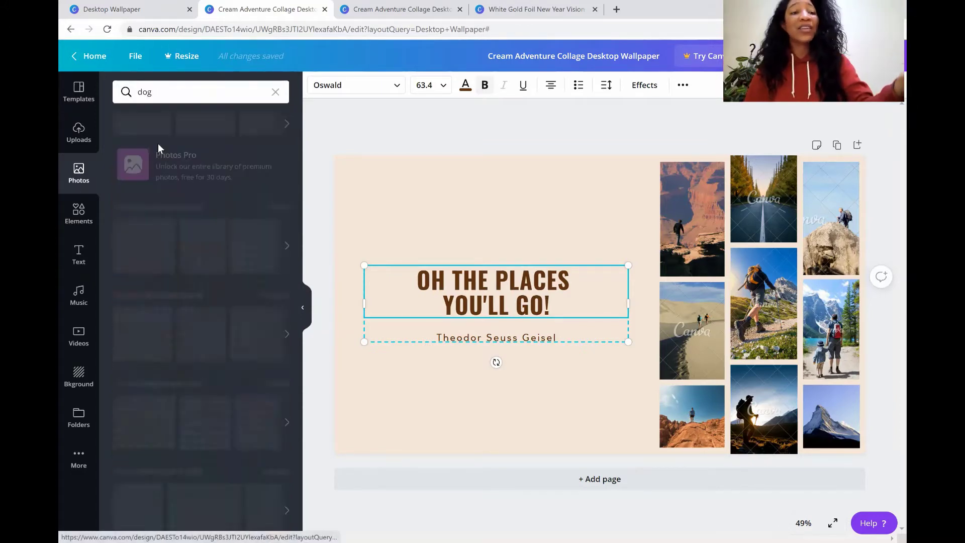
{"action": "scroll", "coordinate": [241, 234], "scroll_direction": "down", "scroll_amount": 3}
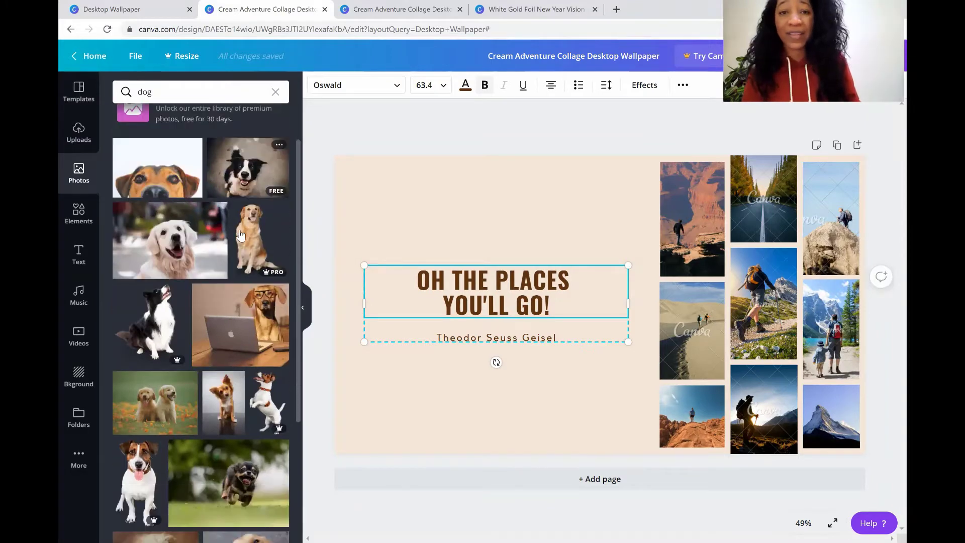
{"action": "scroll", "coordinate": [240, 235], "scroll_direction": "down", "scroll_amount": 5}
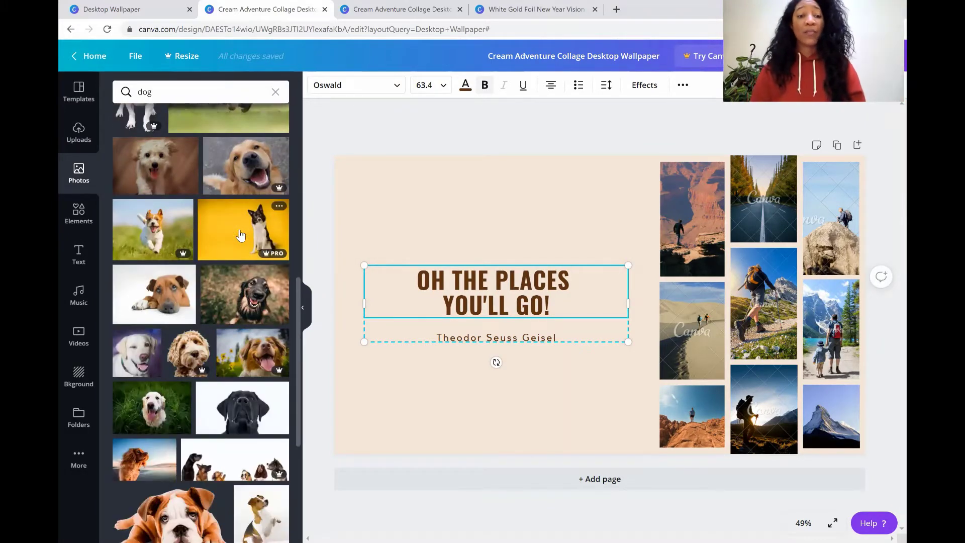
{"action": "scroll", "coordinate": [241, 234], "scroll_direction": "up", "scroll_amount": 10}
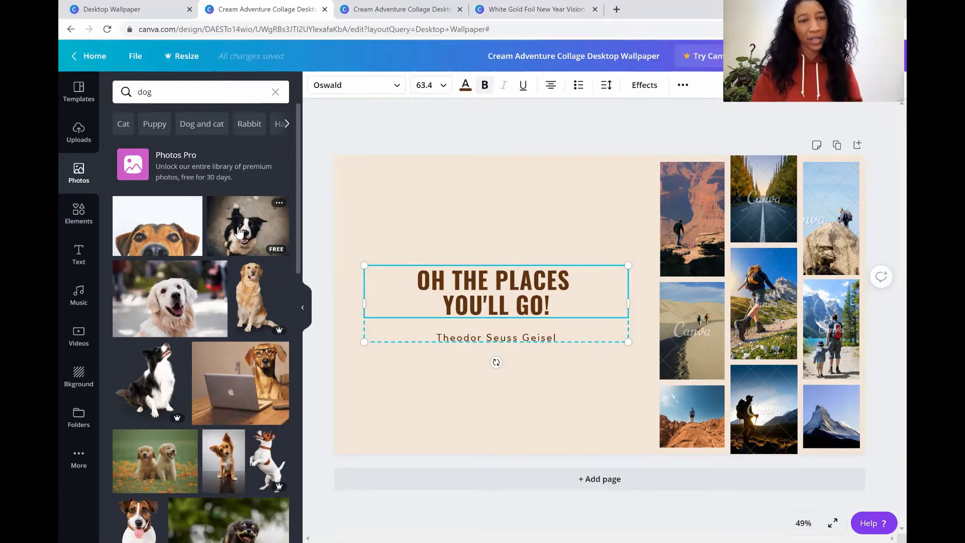
Browse the Elements categories, then show the Text panel's headings and font combinations
{"action": "left_click", "coordinate": [80, 213]}
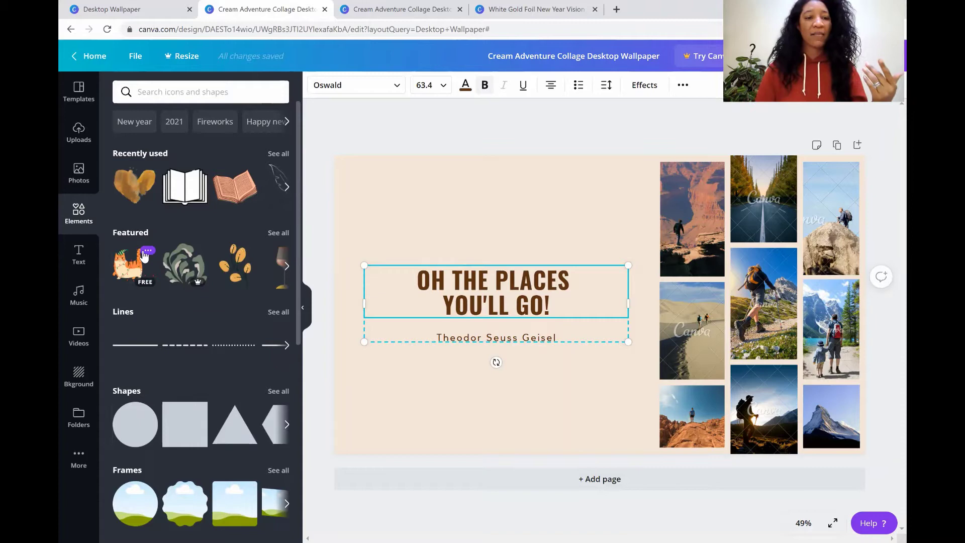
{"action": "scroll", "coordinate": [143, 256], "scroll_direction": "down", "scroll_amount": 5}
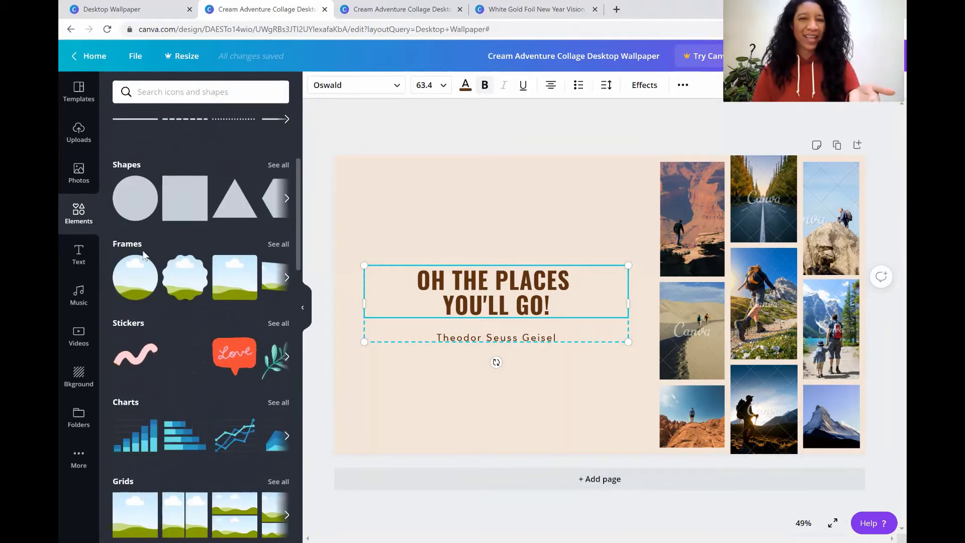
{"action": "scroll", "coordinate": [143, 255], "scroll_direction": "down", "scroll_amount": 1}
{"action": "scroll", "coordinate": [144, 254], "scroll_direction": "down", "scroll_amount": 2}
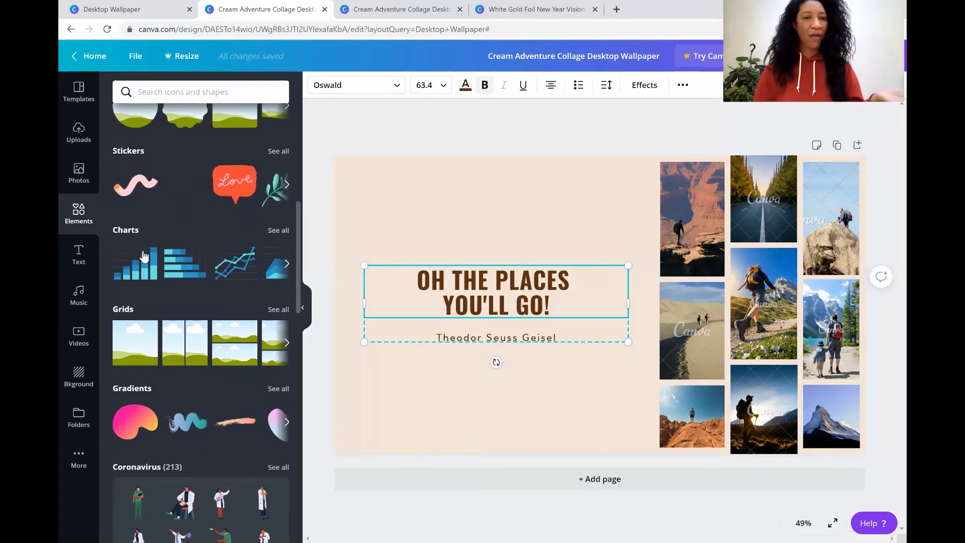
{"action": "scroll", "coordinate": [144, 255], "scroll_direction": "down", "scroll_amount": 9}
{"action": "scroll", "coordinate": [143, 255], "scroll_direction": "down", "scroll_amount": 2}
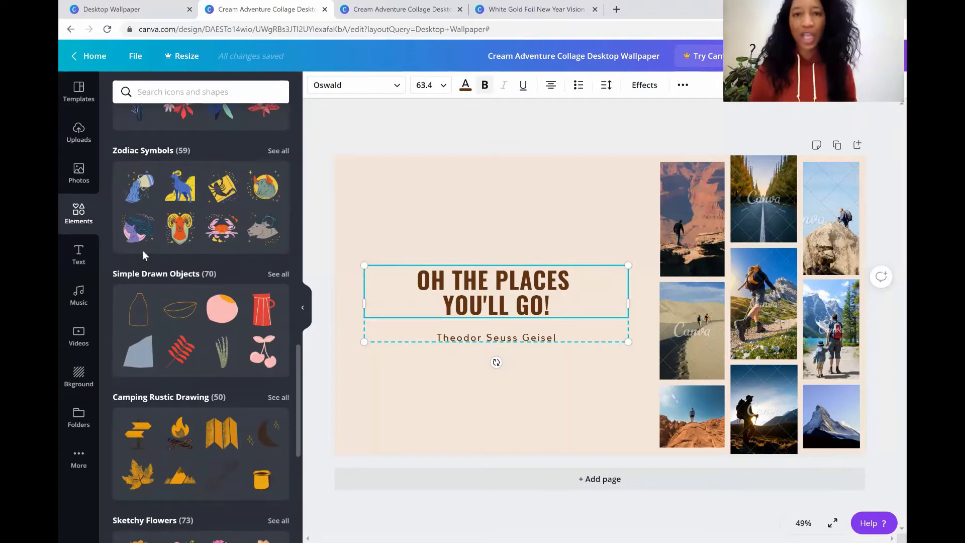
{"action": "left_click", "coordinate": [80, 255]}
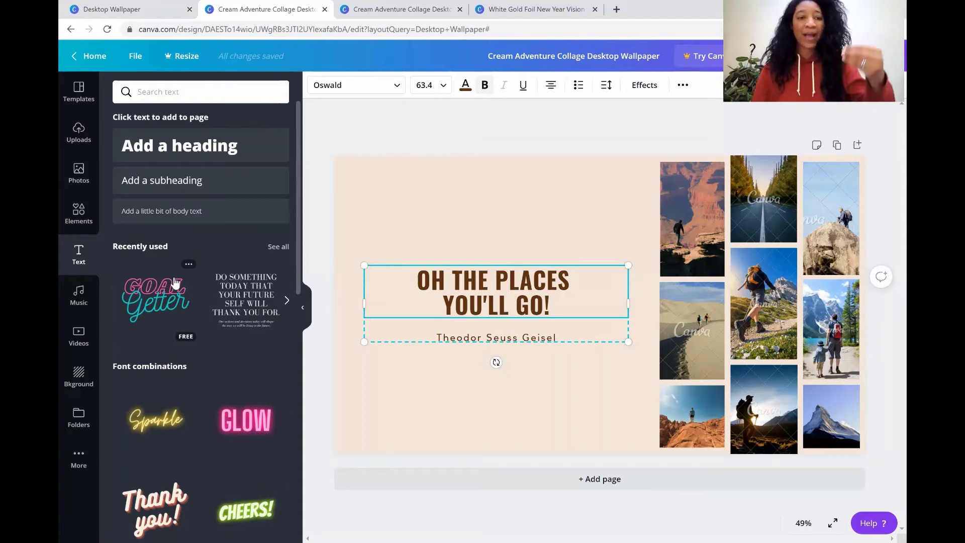
{"action": "scroll", "coordinate": [175, 283], "scroll_direction": "down", "scroll_amount": 4}
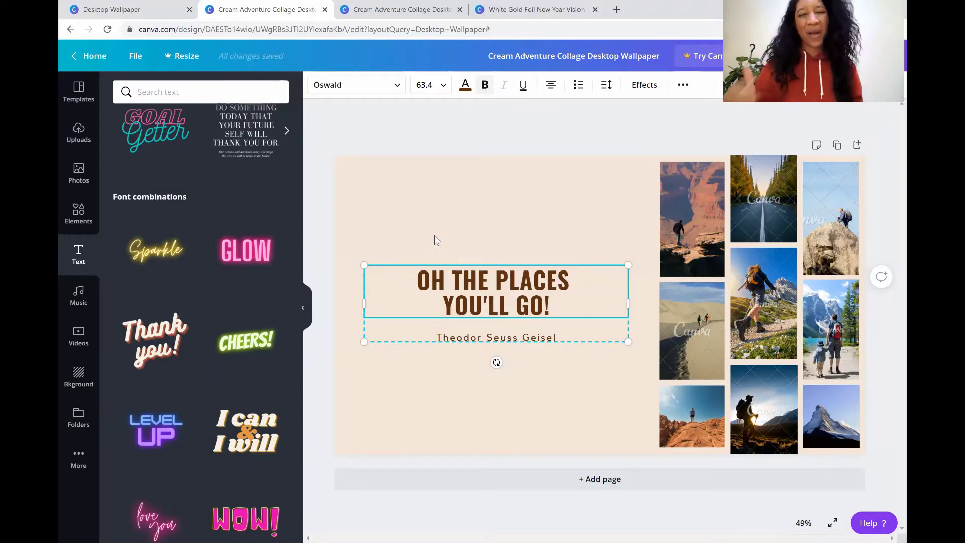
{"action": "left_click", "coordinate": [494, 181]}
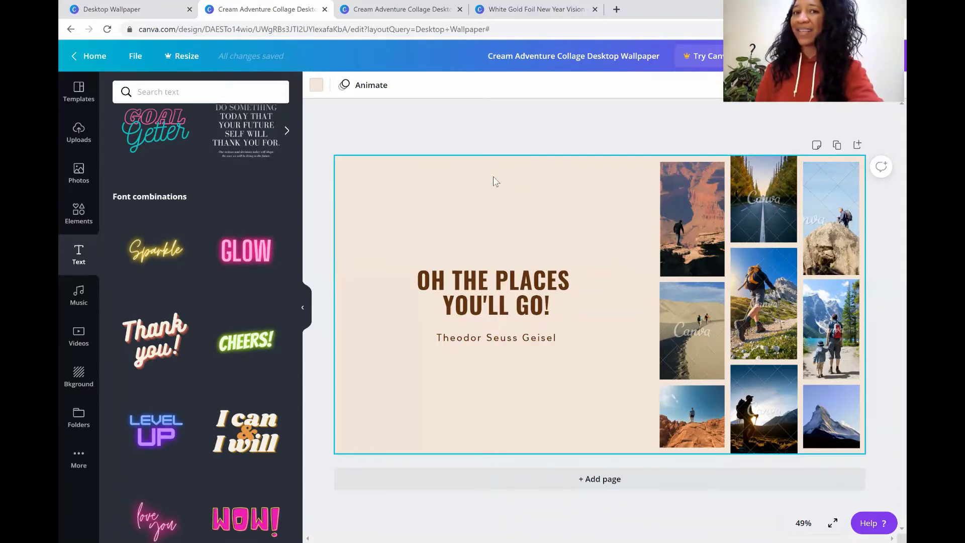
Reset the background to white and delete the OH THE PLACES YOU'LL GO! quote and its author credit
{"action": "key", "text": "Delete"}
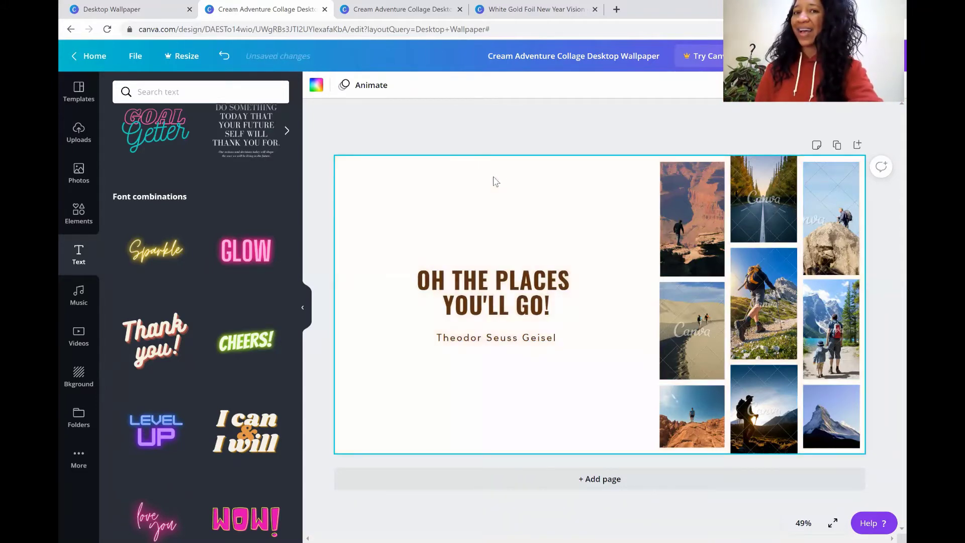
{"action": "left_click", "coordinate": [484, 297]}
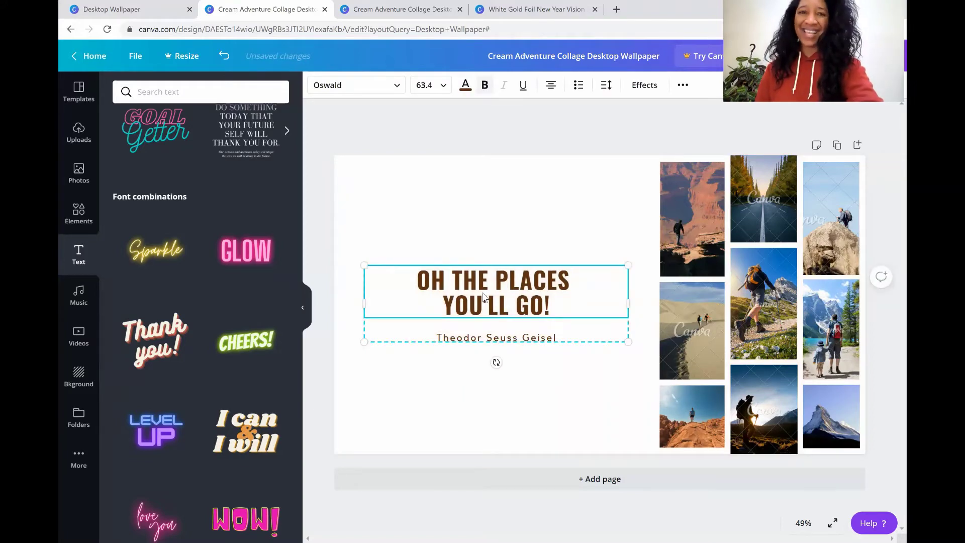
{"action": "key", "text": "Delete"}
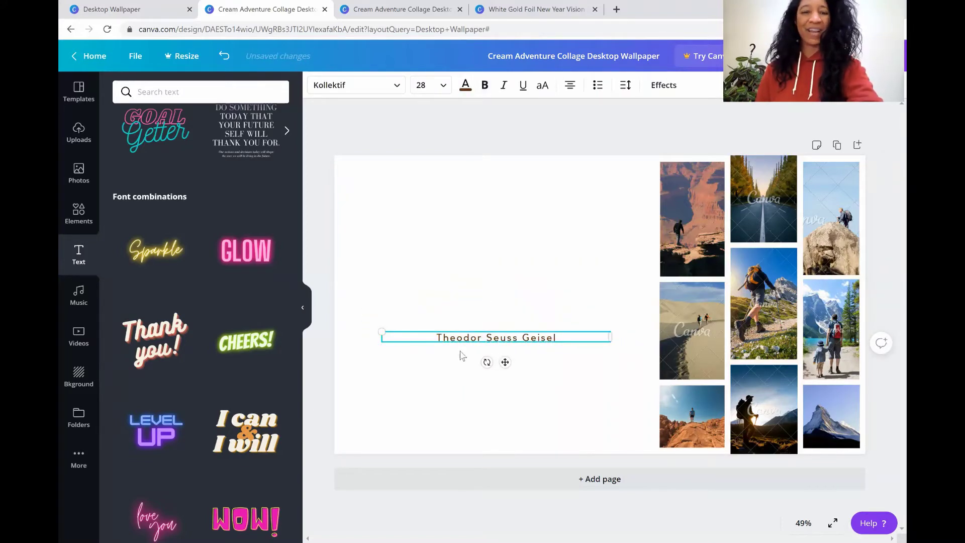
{"action": "left_click", "coordinate": [455, 336]}
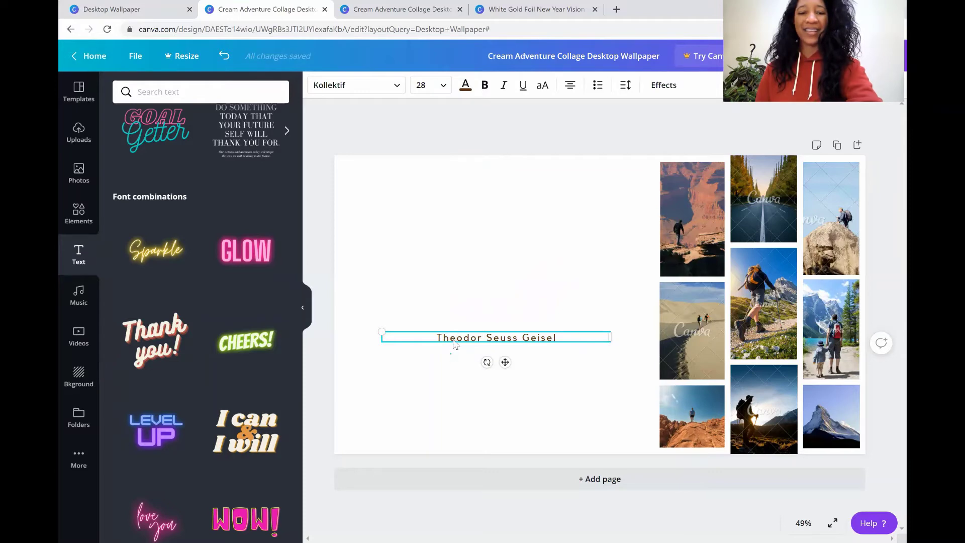
{"action": "left_click", "coordinate": [455, 345]}
{"action": "left_click", "coordinate": [457, 341]}
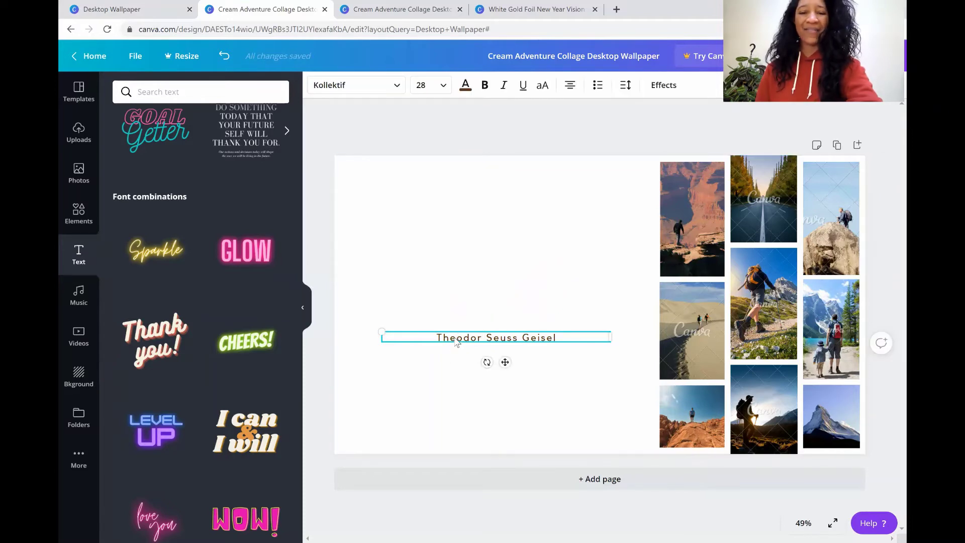
{"action": "key", "text": "Delete"}
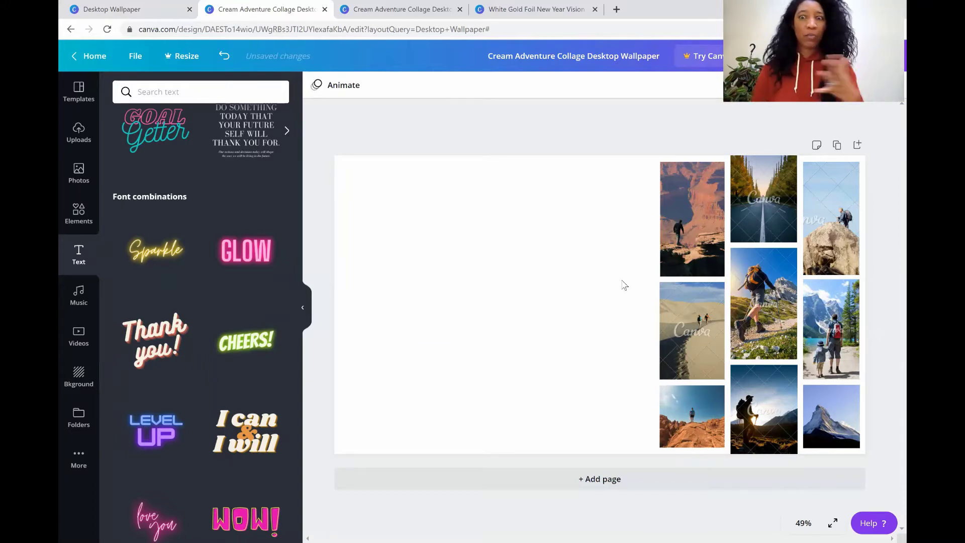
Move the canyon, road, hiker, dune, red rock and silhouette photos to the page's left edge
{"action": "left_click", "coordinate": [696, 205]}
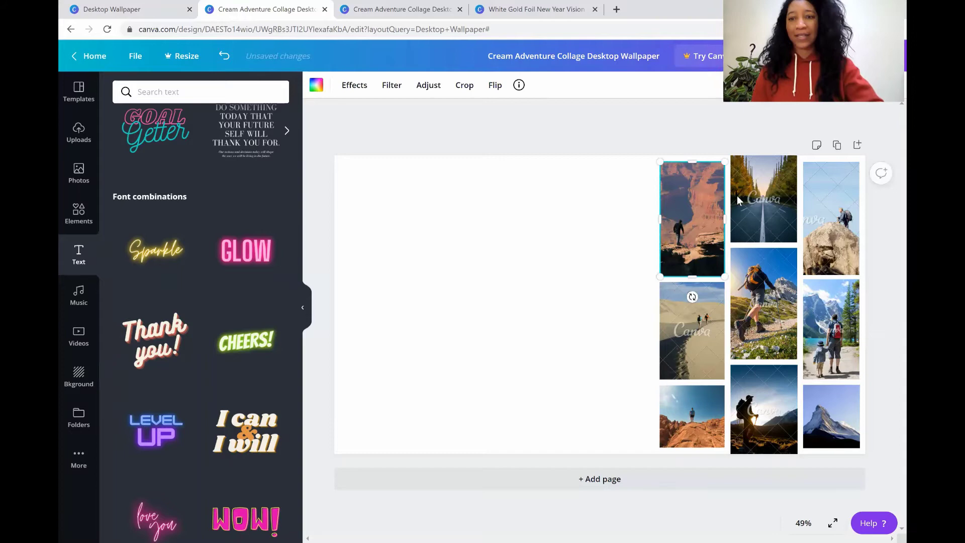
{"action": "left_click", "coordinate": [771, 202], "text": "shift"}
{"action": "left_click", "coordinate": [742, 313], "text": "shift"}
{"action": "left_click", "coordinate": [688, 325], "text": "shift"}
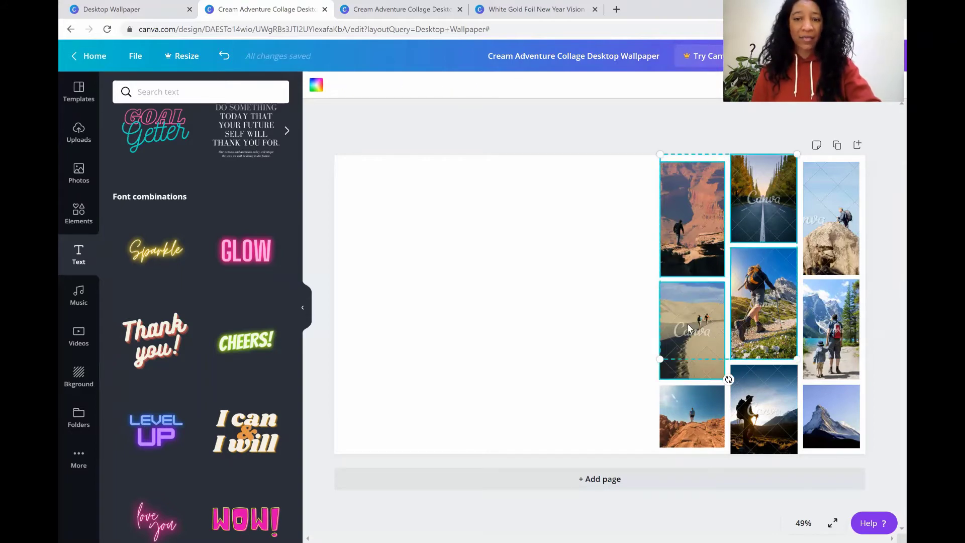
{"action": "left_click", "coordinate": [672, 399], "text": "shift"}
{"action": "left_click", "coordinate": [741, 402], "text": "shift"}
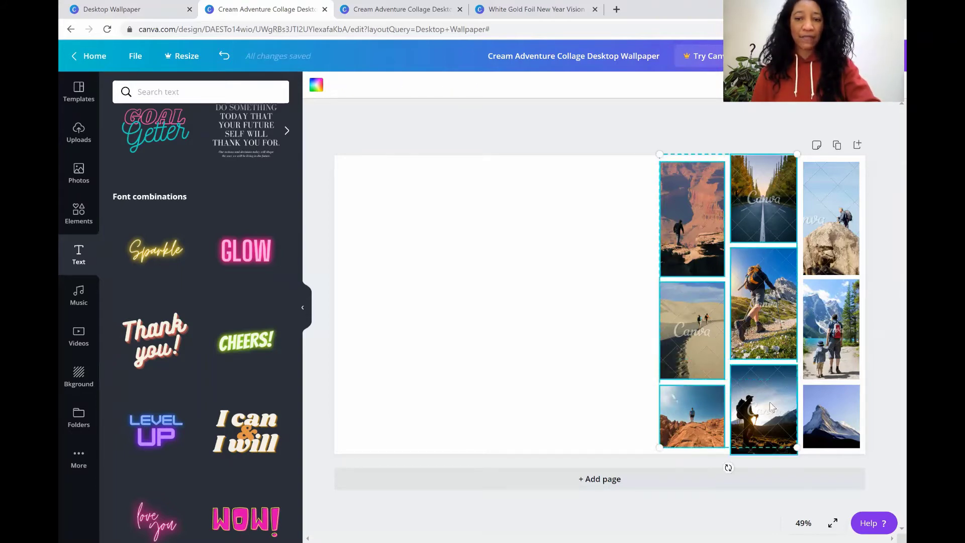
{"action": "left_click_drag", "start_coordinate": [730, 306], "coordinate": [444, 317]}
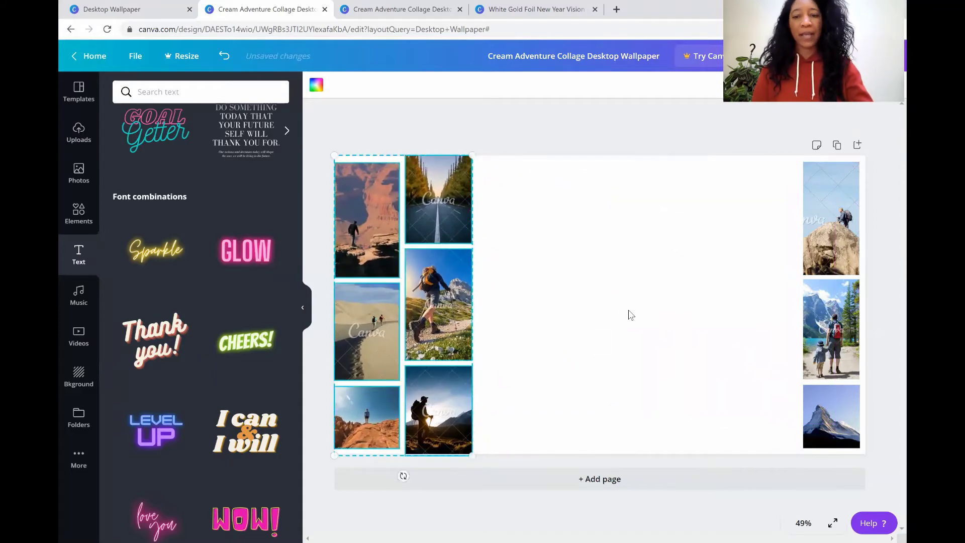
{"action": "left_click", "coordinate": [630, 315]}
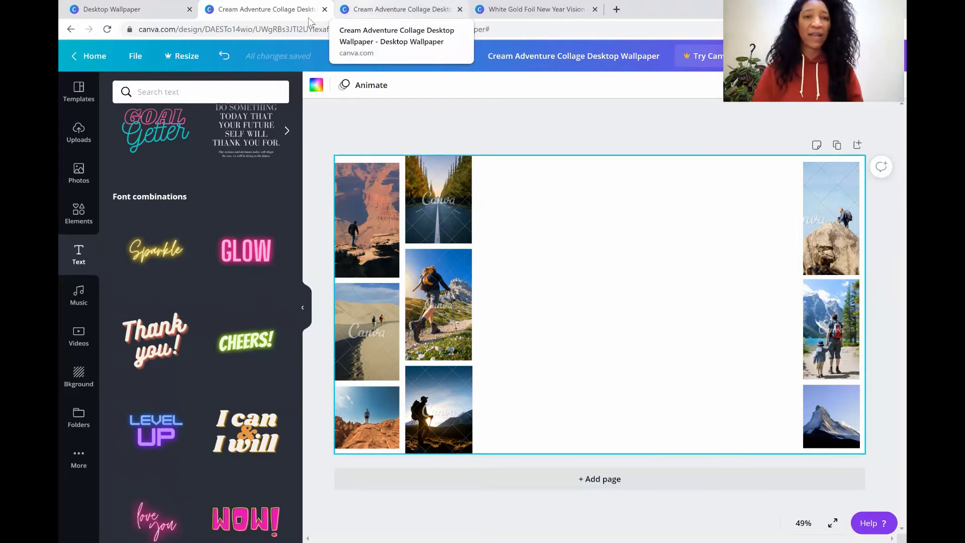
{"action": "key", "text": "ctrl+Tab"}
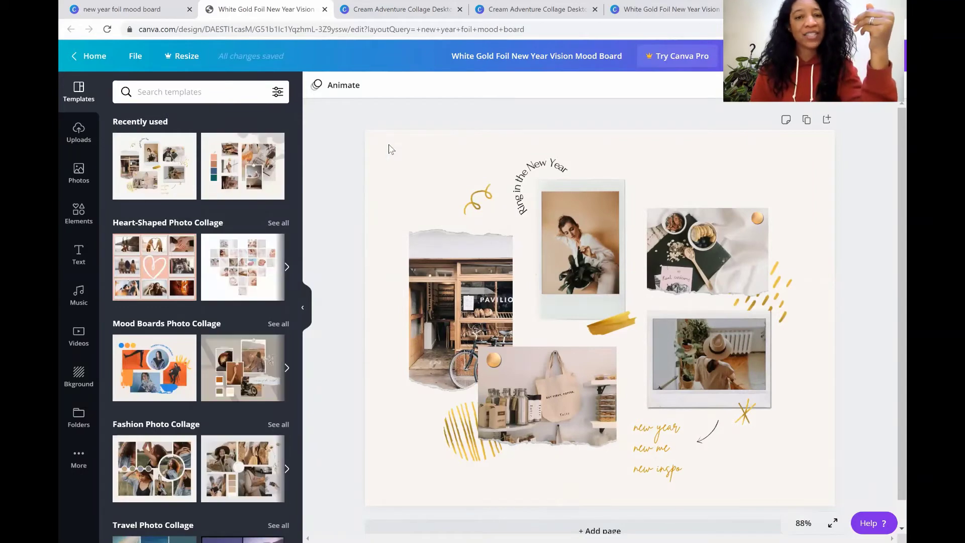
Marquee-select all mood board elements, then return to the adventure wallpaper tab
{"action": "left_click_drag", "start_coordinate": [388, 144], "coordinate": [824, 522]}
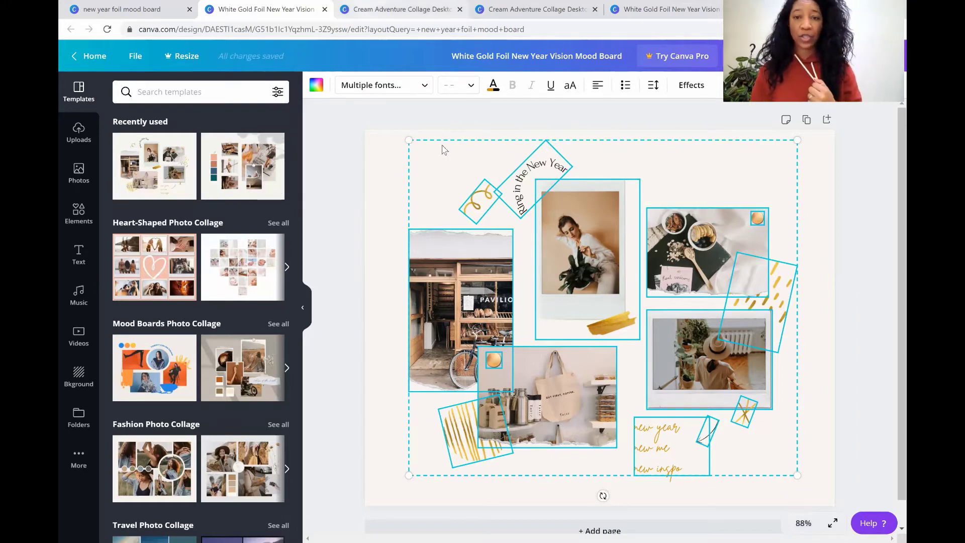
{"action": "key", "text": "ctrl+Tab"}
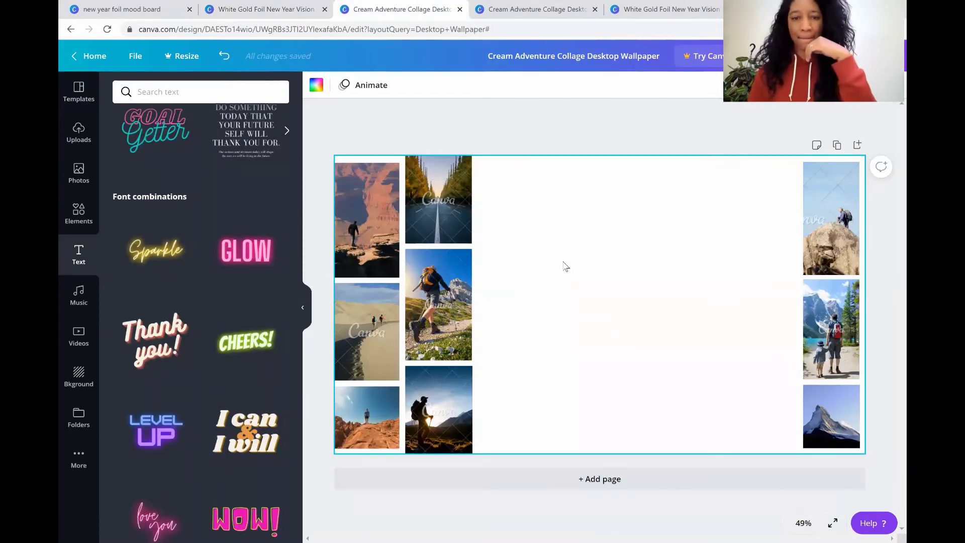
Paste the mood board into the wallpaper's centre, enlarge it, align it to the top, and ungroup it
{"action": "key", "text": "ctrl+v"}
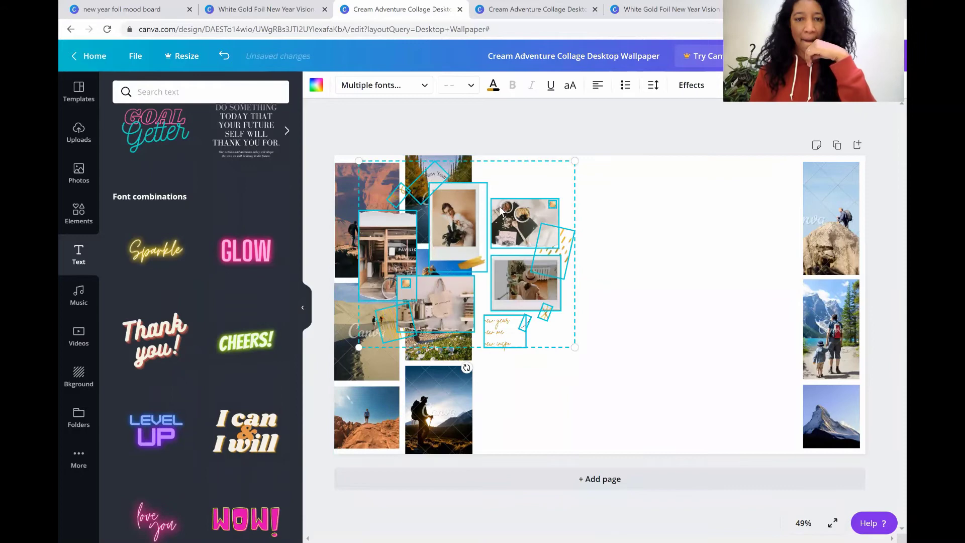
{"action": "left_click_drag", "start_coordinate": [598, 235], "coordinate": [623, 242]}
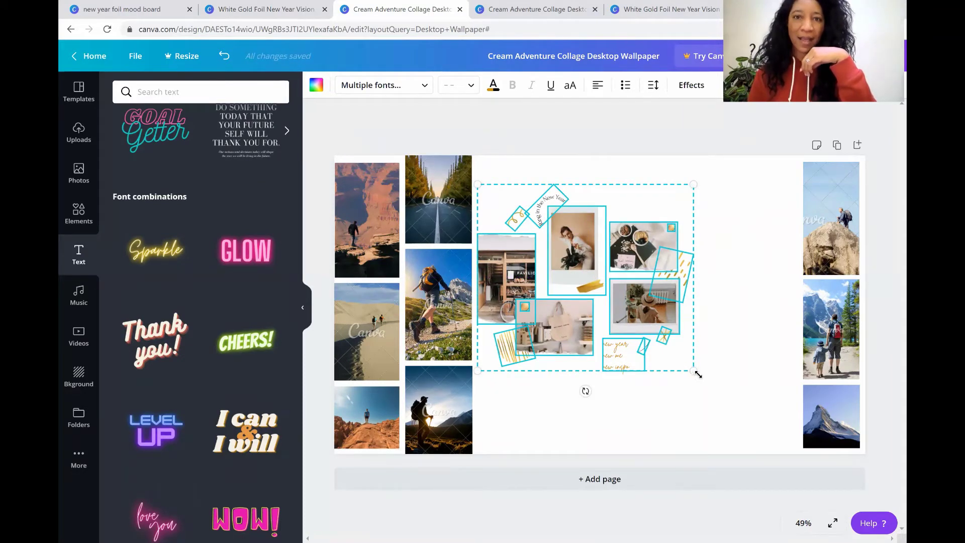
{"action": "left_click_drag", "start_coordinate": [695, 373], "coordinate": [828, 461]}
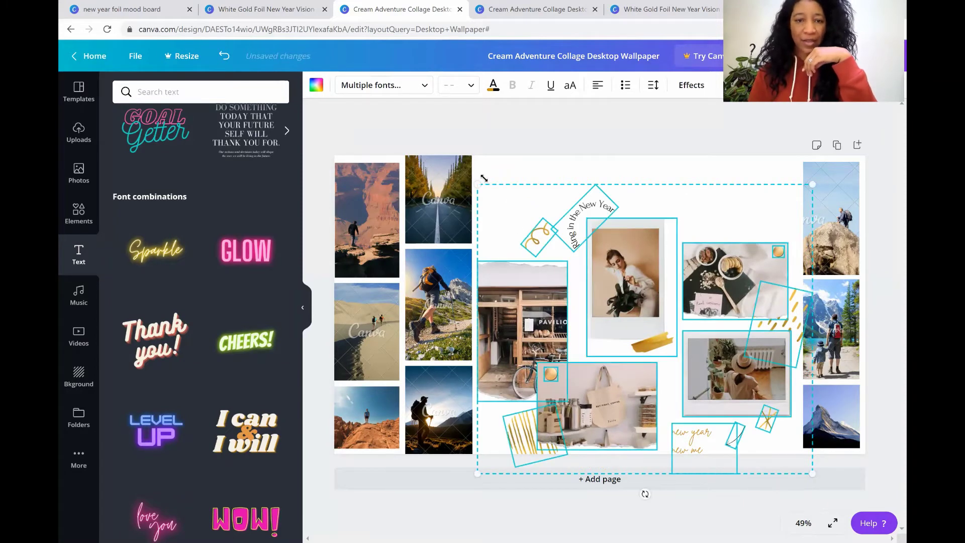
{"action": "left_click_drag", "start_coordinate": [478, 185], "coordinate": [473, 180]}
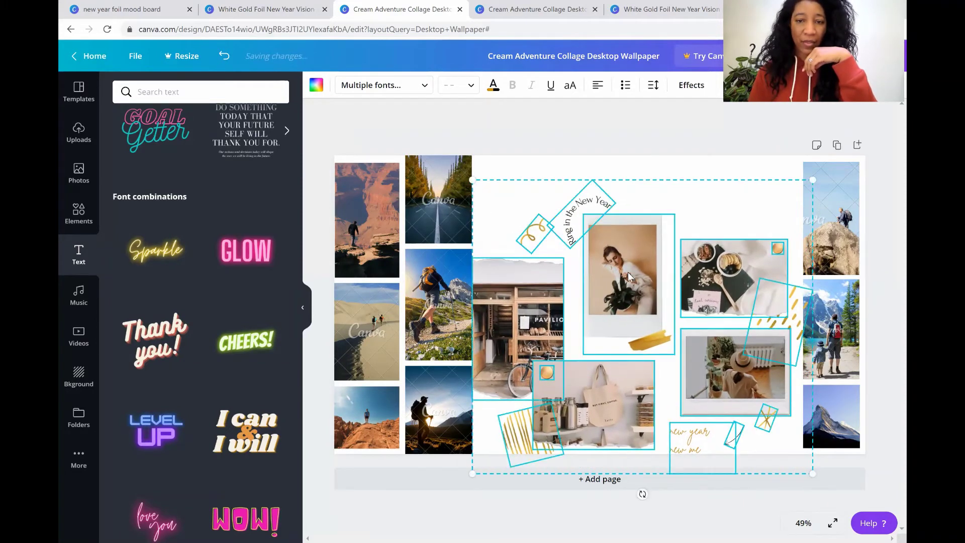
{"action": "left_click_drag", "start_coordinate": [625, 271], "coordinate": [630, 255]}
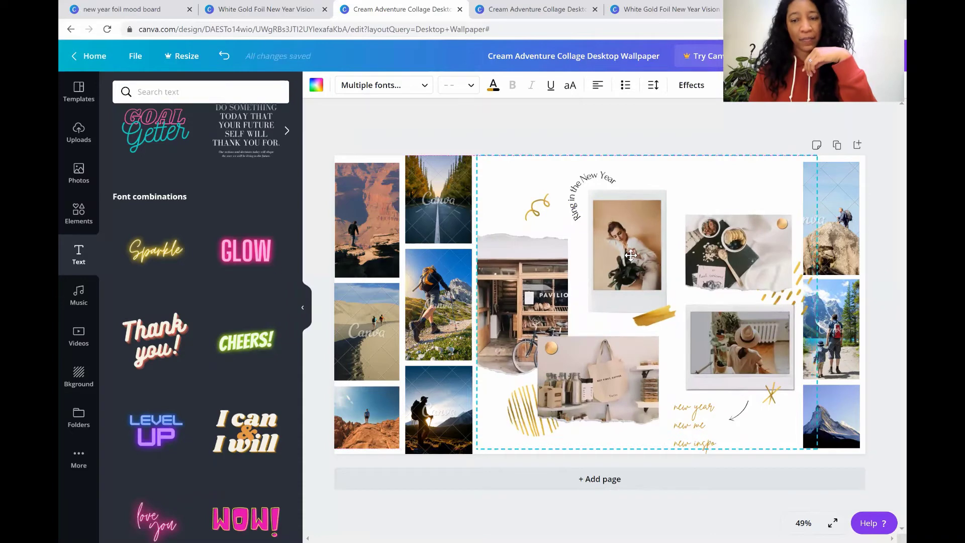
{"action": "key", "text": "ctrl+shift+g"}
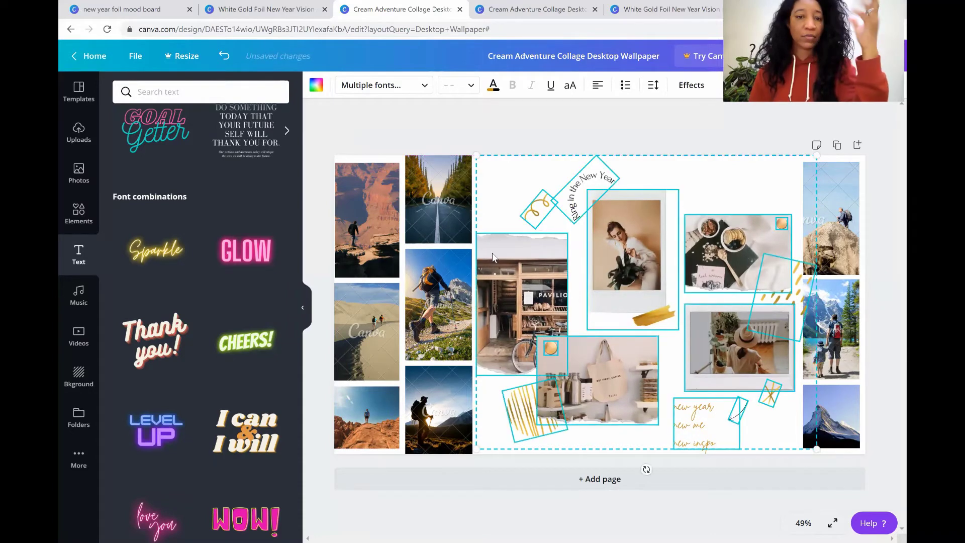
{"action": "left_click", "coordinate": [428, 143]}
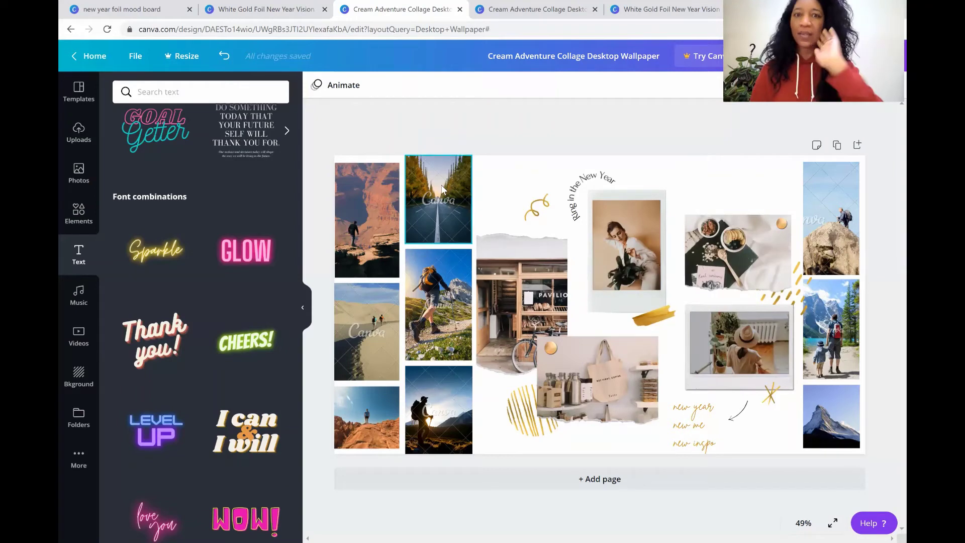
Add a second page and place the recent 'DO SOMETHING TODAY…' quote in its top-left corner
{"action": "left_click", "coordinate": [591, 480]}
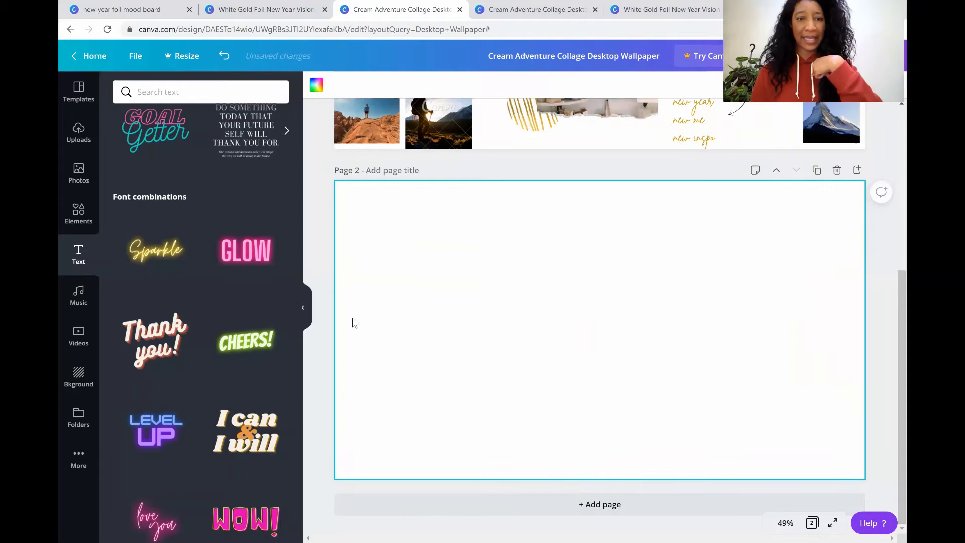
{"action": "scroll", "coordinate": [211, 298], "scroll_direction": "up", "scroll_amount": 4}
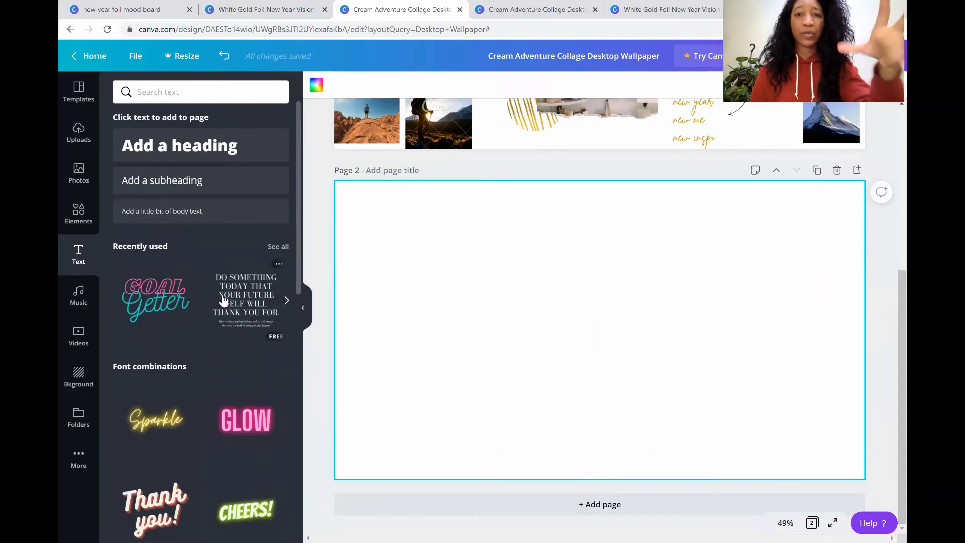
{"action": "left_click", "coordinate": [261, 298]}
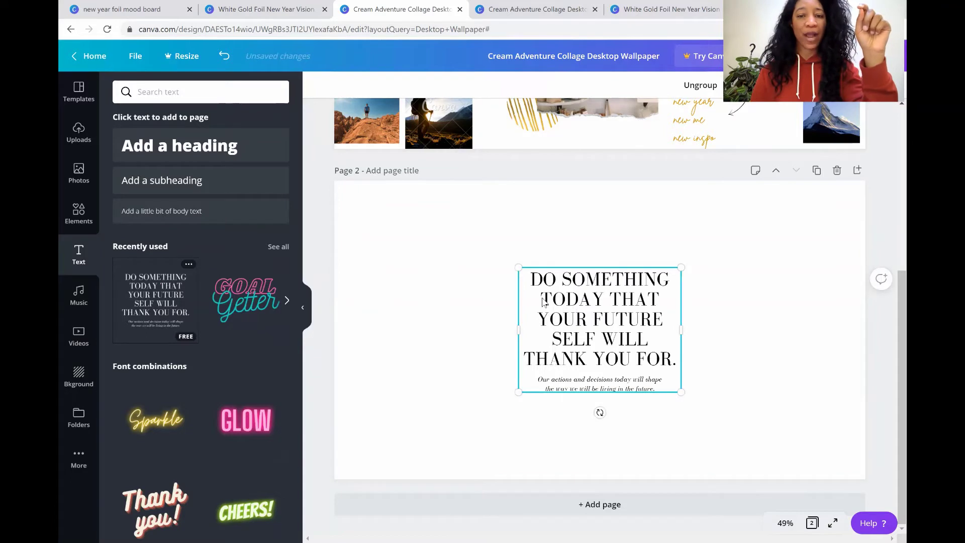
{"action": "left_click_drag", "start_coordinate": [543, 300], "coordinate": [360, 214]}
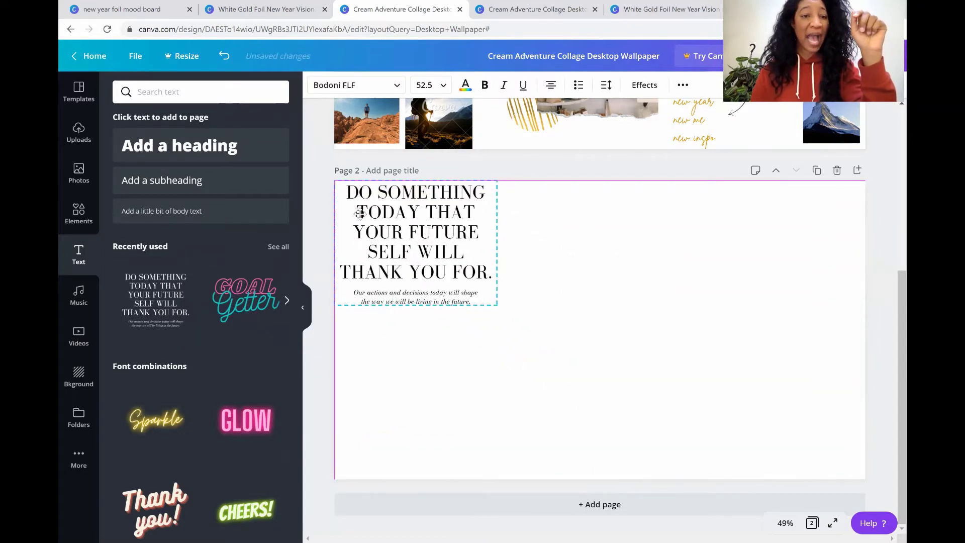
{"action": "left_click_drag", "start_coordinate": [359, 214], "coordinate": [360, 218]}
{"action": "left_click", "coordinate": [415, 327]}
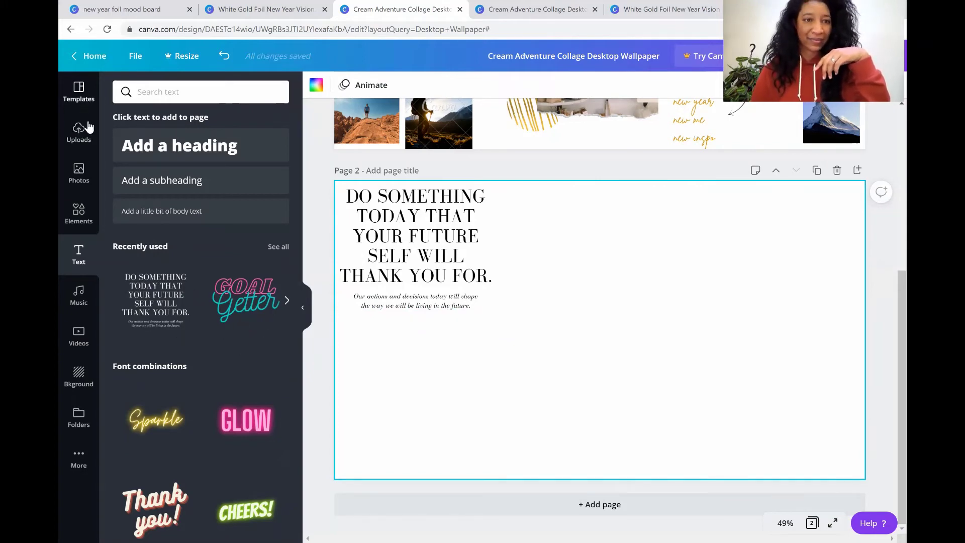
Add the watercolour heart, quill, 'live your dream' lettering and house sketch to page 2
{"action": "left_click", "coordinate": [78, 212]}
{"action": "left_click", "coordinate": [133, 186]}
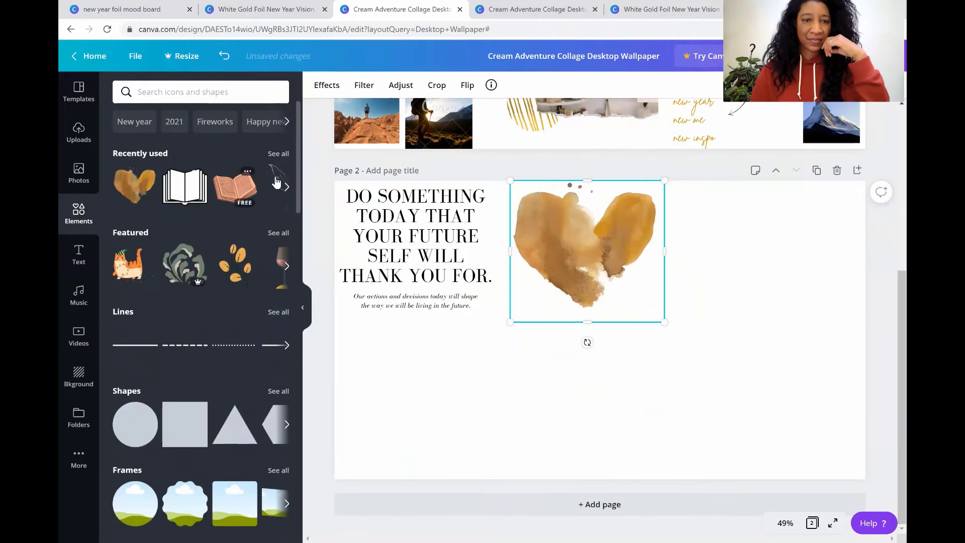
{"action": "left_click", "coordinate": [281, 196]}
{"action": "left_click", "coordinate": [274, 187]}
{"action": "left_click_drag", "start_coordinate": [598, 327], "coordinate": [510, 382]}
{"action": "left_click", "coordinate": [166, 187]}
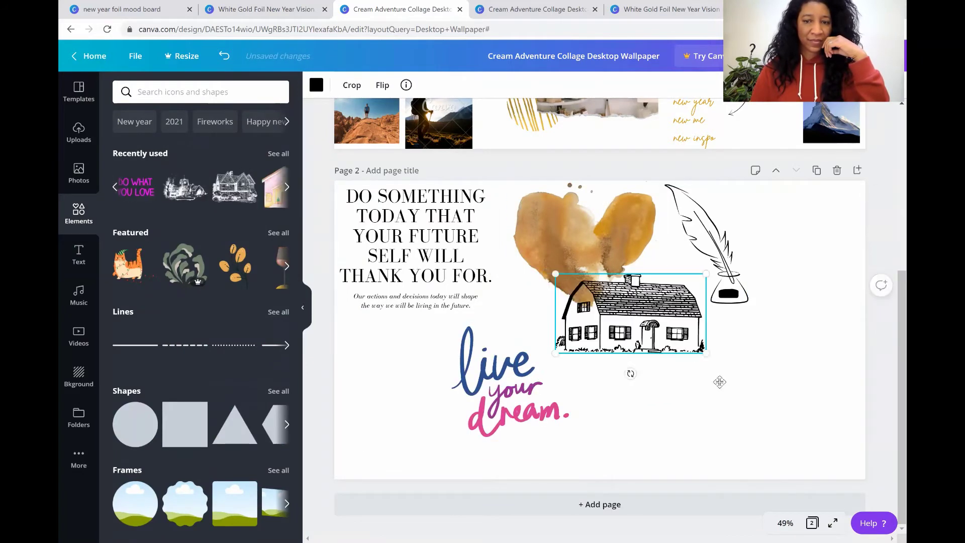
{"action": "left_click_drag", "start_coordinate": [628, 312], "coordinate": [771, 417]}
Search 'money' and arrange a banknote, coin chart and money bag at page 2's bottom-left
{"action": "left_click", "coordinate": [178, 92]}
{"action": "type", "text": "money"}
{"action": "key", "text": "Return"}
{"action": "left_click", "coordinate": [140, 222]}
{"action": "left_click_drag", "start_coordinate": [601, 328], "coordinate": [380, 441]}
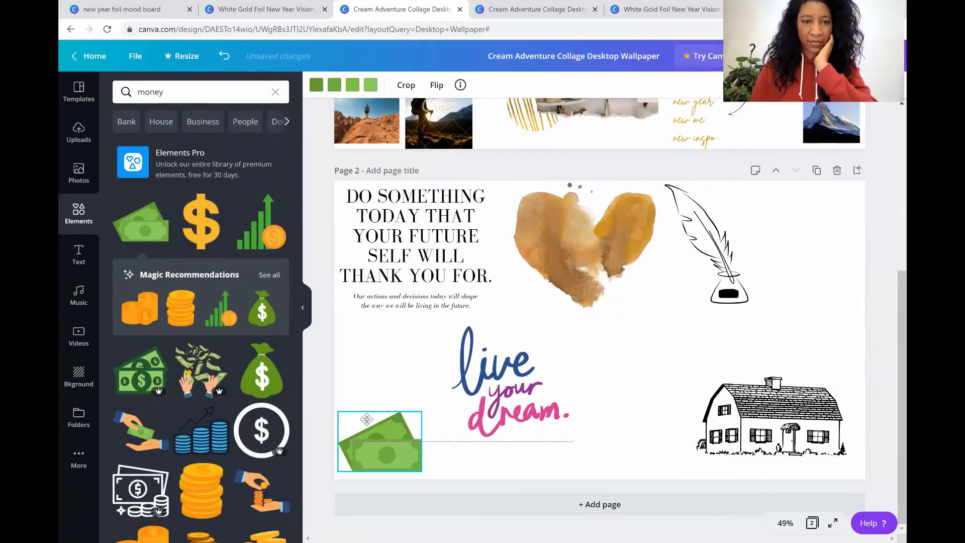
{"action": "left_click", "coordinate": [261, 221]}
{"action": "left_click", "coordinate": [261, 372]}
{"action": "left_click_drag", "start_coordinate": [616, 369], "coordinate": [434, 400]}
{"action": "left_click_drag", "start_coordinate": [508, 432], "coordinate": [551, 417]}
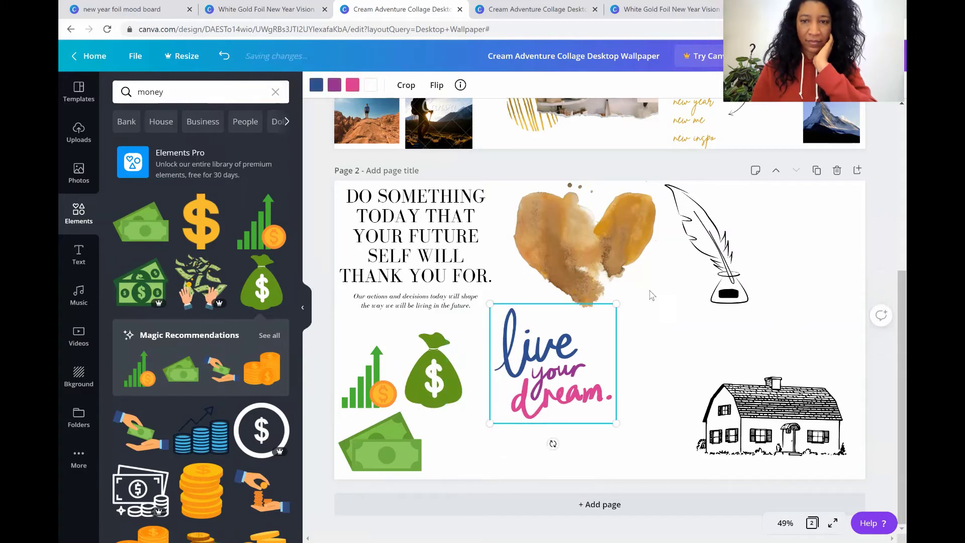
{"action": "left_click", "coordinate": [674, 360]}
Search 'flower' and add a line-art flower to page 2
{"action": "left_click", "coordinate": [254, 95]}
{"action": "type", "text": "flower"}
{"action": "key", "text": "Return"}
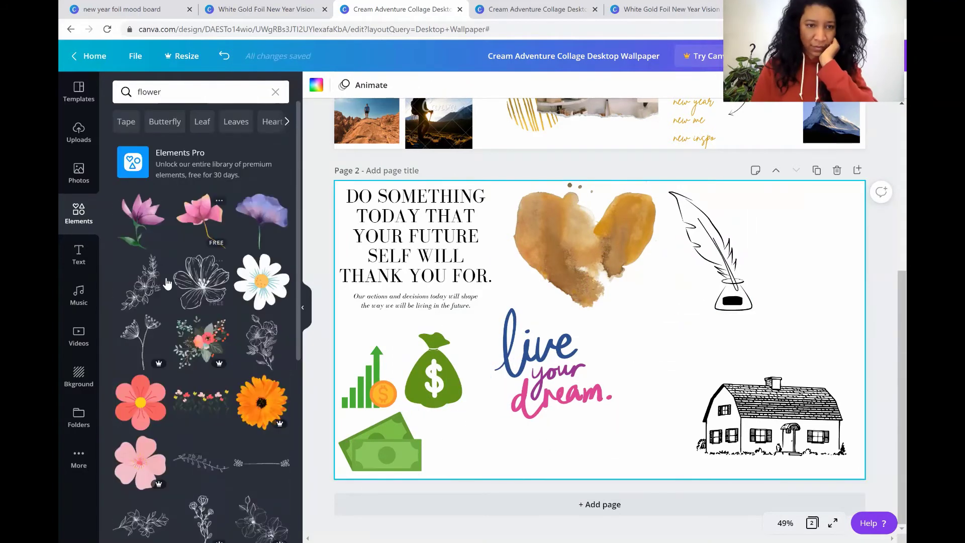
{"action": "left_click", "coordinate": [201, 281]}
{"action": "left_click_drag", "start_coordinate": [538, 273], "coordinate": [591, 321]}
{"action": "left_click_drag", "start_coordinate": [626, 355], "coordinate": [664, 318]}
{"action": "scroll", "coordinate": [191, 320], "scroll_direction": "down", "scroll_amount": 5}
{"action": "scroll", "coordinate": [191, 320], "scroll_direction": "up", "scroll_amount": 5}
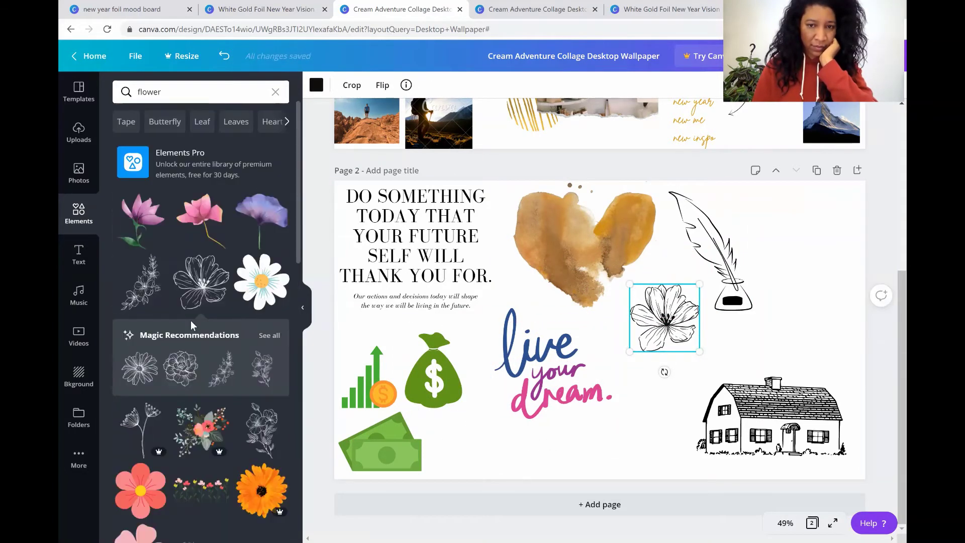
Search the elements library for 'create', then 'happy', then 'love' graphics
{"action": "triple_click", "coordinate": [221, 94]}
{"action": "type", "text": "create"}
{"action": "key", "text": "Return"}
{"action": "key", "text": "ctrl+a"}
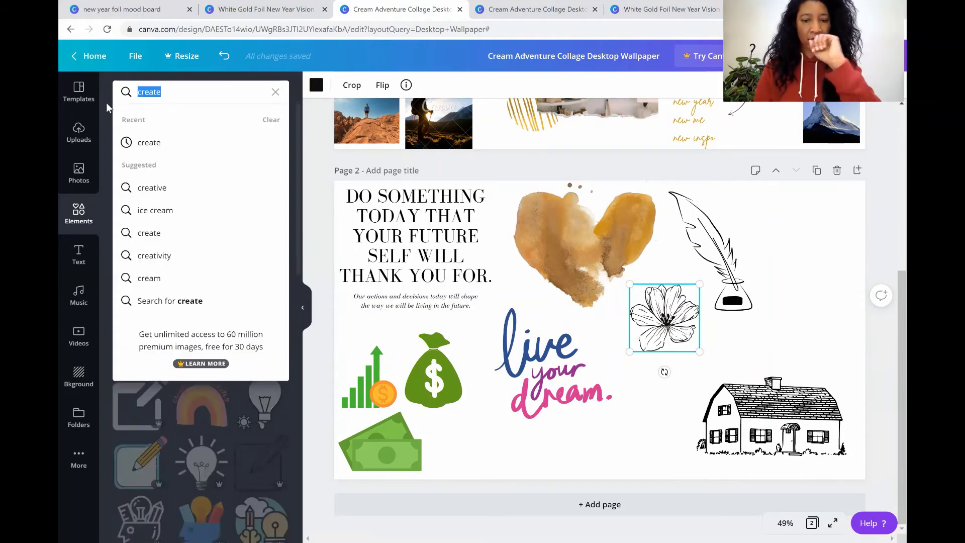
{"action": "type", "text": "happy"}
{"action": "key", "text": "Return"}
{"action": "key", "text": "ctrl+a"}
{"action": "type", "text": "love"}
{"action": "key", "text": "Return"}
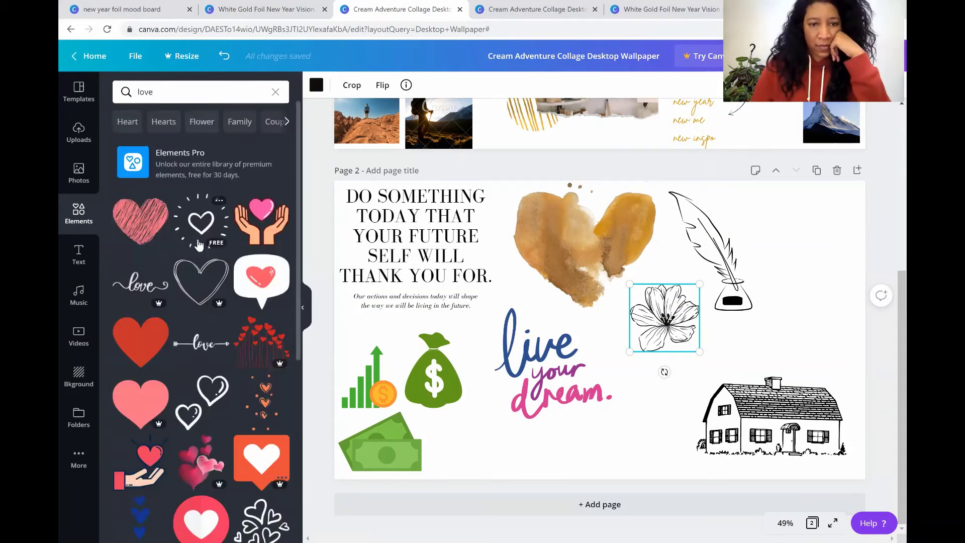
Add the sparkle heart, recolour it pink, and place it in page 2's top-right corner
{"action": "left_click", "coordinate": [201, 221]}
{"action": "left_click", "coordinate": [316, 85]}
{"action": "left_click", "coordinate": [276, 227]}
{"action": "left_click_drag", "start_coordinate": [599, 327], "coordinate": [824, 218]}
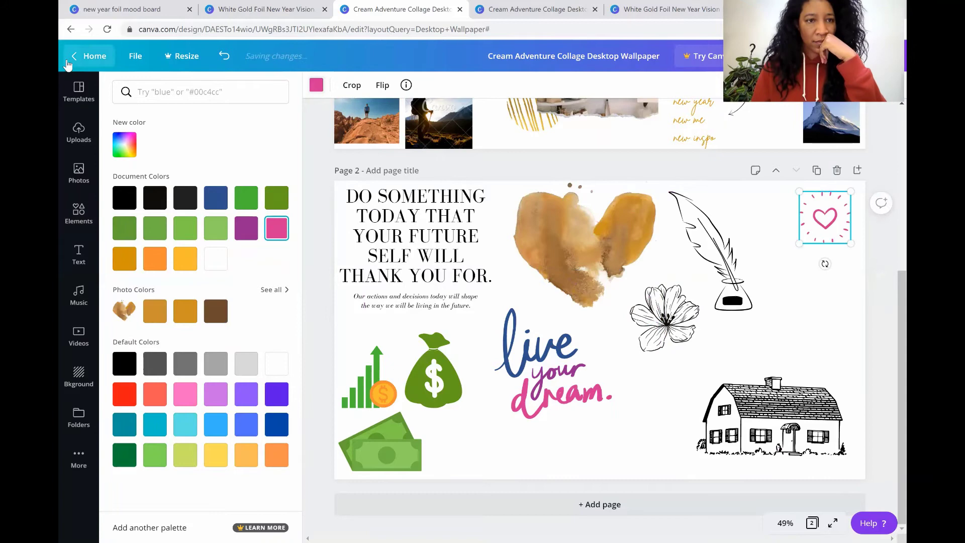
{"action": "left_click", "coordinate": [89, 56]}
Reopen the wallpaper design and add a grey Great Dane stock photo to page 2
{"action": "left_click", "coordinate": [266, 482]}
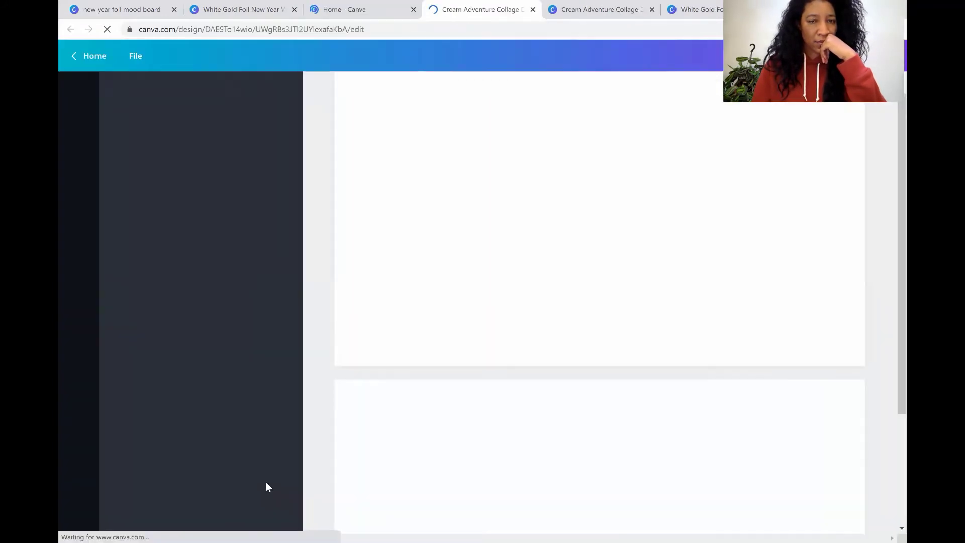
{"action": "left_click", "coordinate": [79, 170]}
{"action": "left_click", "coordinate": [177, 94]}
{"action": "type", "text": "great dane"}
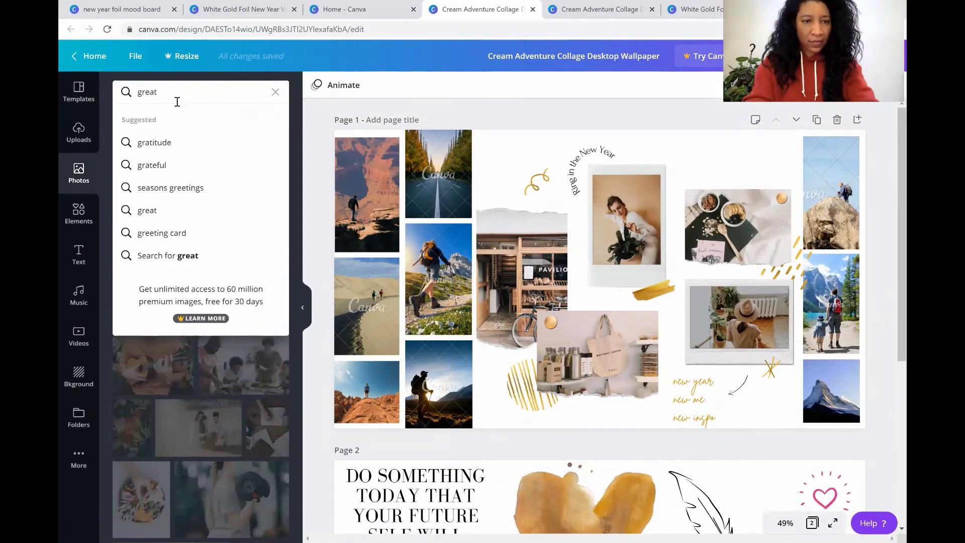
{"action": "key", "text": "Return"}
{"action": "scroll", "coordinate": [213, 206], "scroll_direction": "down", "scroll_amount": 1}
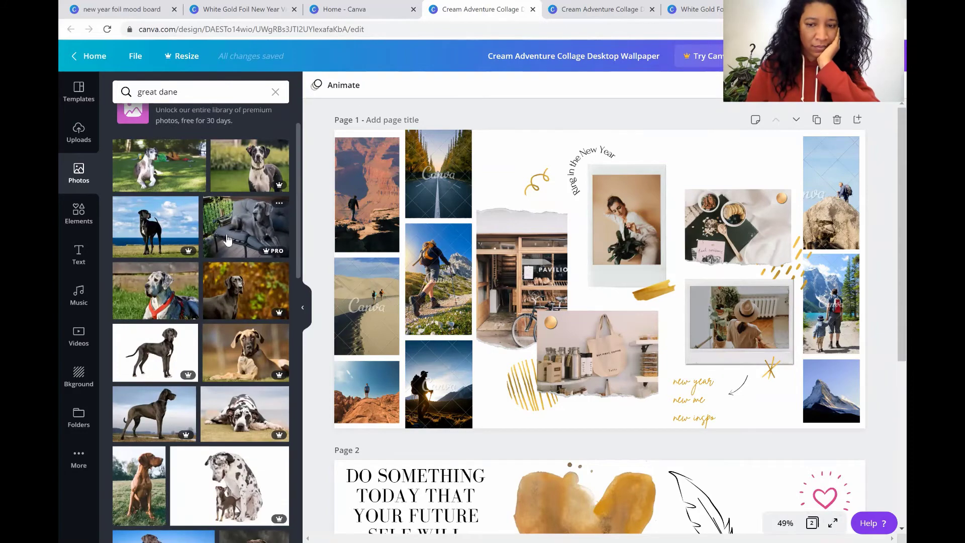
{"action": "left_click", "coordinate": [245, 227]}
{"action": "left_click_drag", "start_coordinate": [543, 180], "coordinate": [574, 418]}
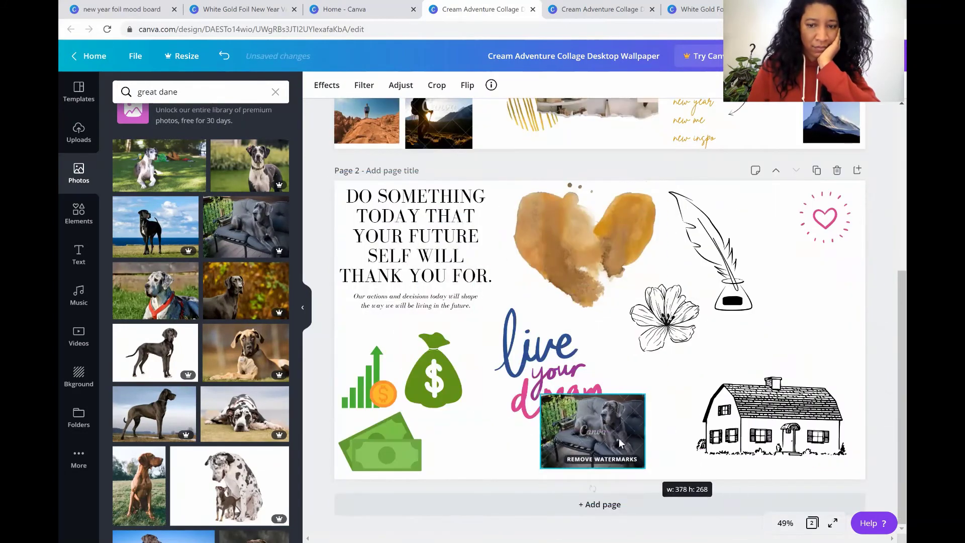
Search photos for 'garden' and place a seedling photo on page 2's right edge
{"action": "scroll", "coordinate": [221, 294], "scroll_direction": "down", "scroll_amount": 3}
{"action": "triple_click", "coordinate": [187, 93]}
{"action": "type", "text": "garden"}
{"action": "key", "text": "Return"}
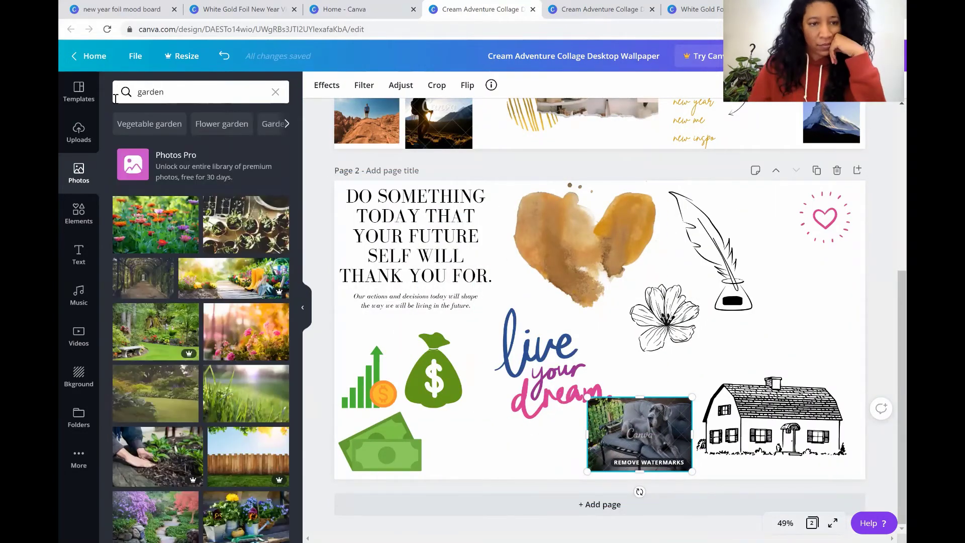
{"action": "left_click", "coordinate": [236, 207]}
{"action": "left_click_drag", "start_coordinate": [599, 329], "coordinate": [809, 339]}
{"action": "left_click_drag", "start_coordinate": [714, 251], "coordinate": [704, 251]}
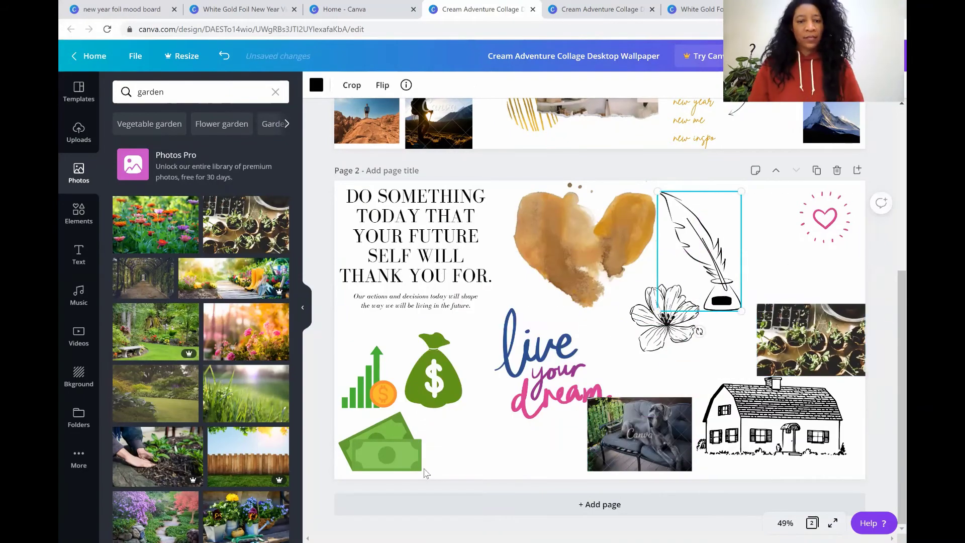
{"action": "left_click_drag", "start_coordinate": [547, 362], "coordinate": [563, 342]}
Search elements for 'quotes' and drag the 'life is too short to wait' sticker near page 2's bottom
{"action": "left_click", "coordinate": [78, 212]}
{"action": "left_click", "coordinate": [197, 99]}
{"action": "type", "text": "quotes"}
{"action": "key", "text": "Return"}
{"action": "scroll", "coordinate": [207, 293], "scroll_direction": "down", "scroll_amount": 10}
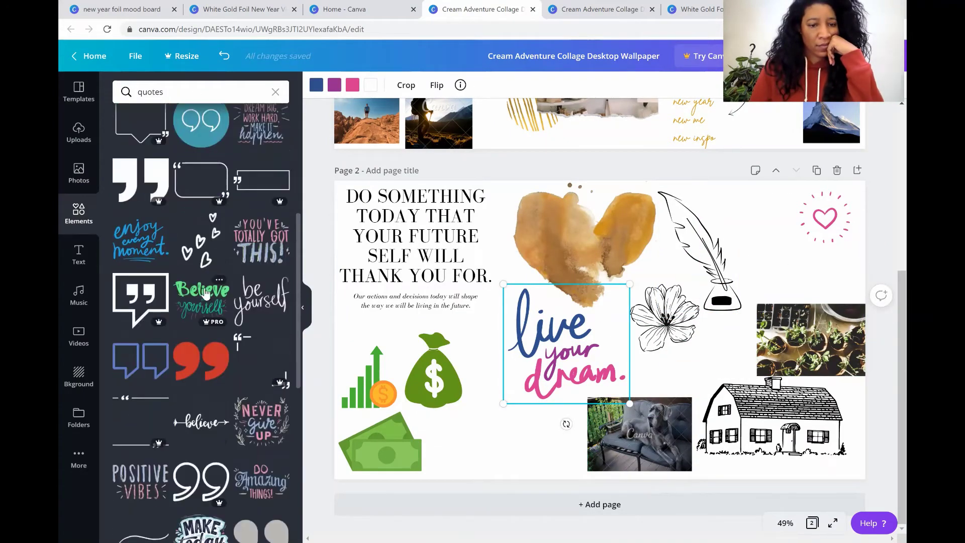
{"action": "left_click_drag", "start_coordinate": [141, 214], "coordinate": [503, 433]}
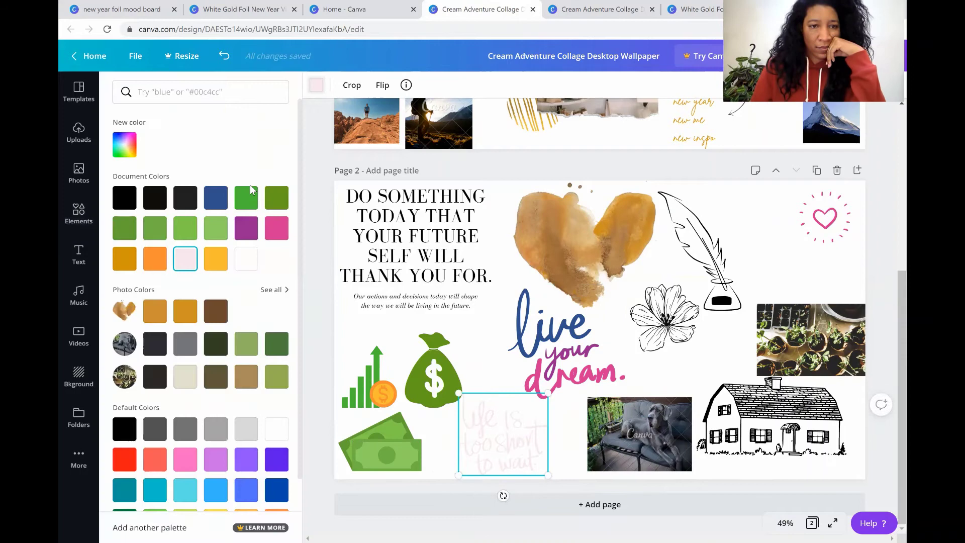
{"action": "left_click", "coordinate": [747, 267]}
{"action": "scroll", "coordinate": [747, 266], "scroll_direction": "up", "scroll_amount": 1}
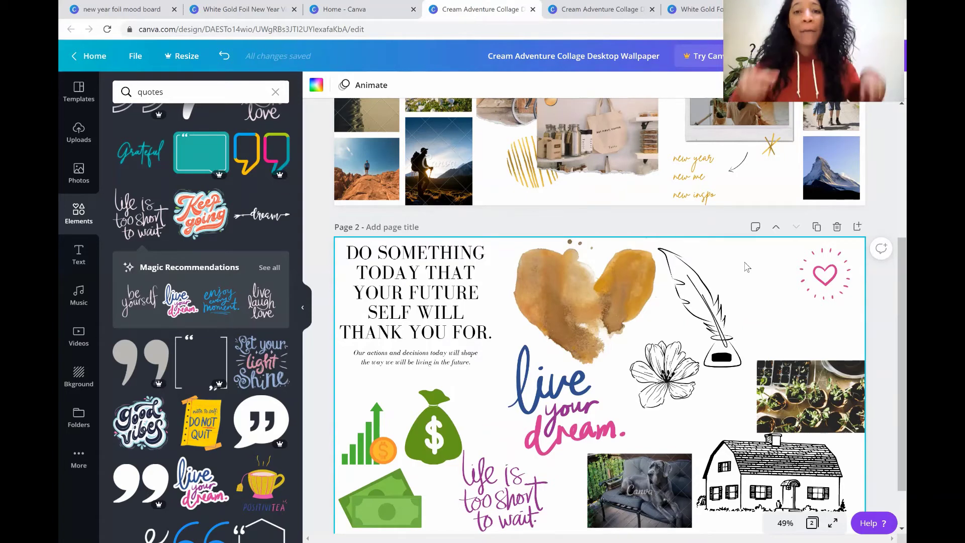
{"action": "scroll", "coordinate": [747, 267], "scroll_direction": "up", "scroll_amount": 4}
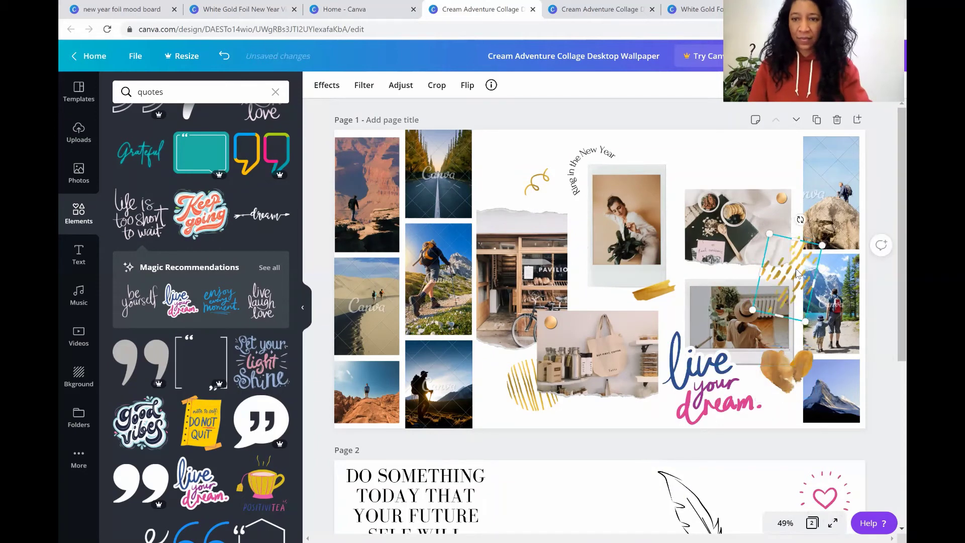
Rotate the food photo, send it to back, and move the gold streak graphic up
{"action": "left_click_drag", "start_coordinate": [738, 284], "coordinate": [804, 191]}
{"action": "left_click", "coordinate": [753, 85]}
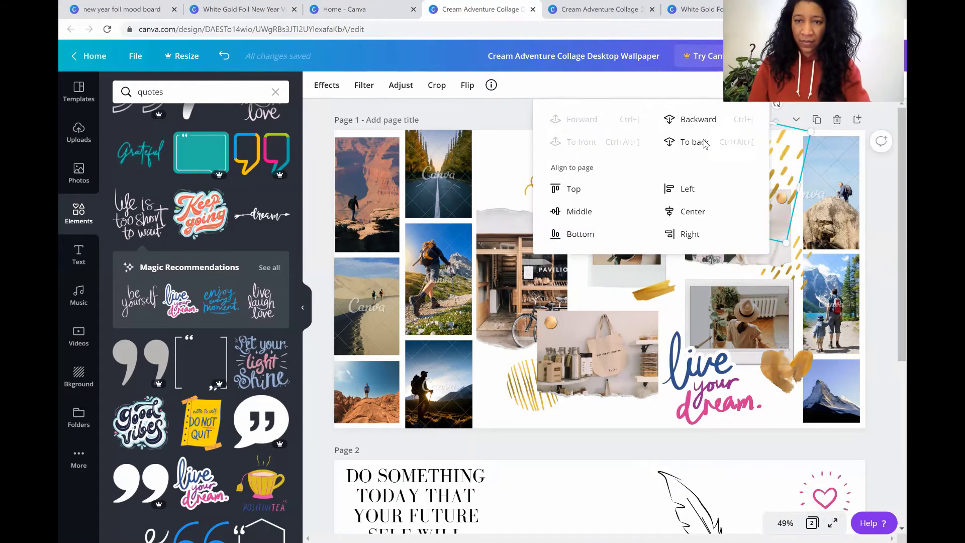
{"action": "left_click", "coordinate": [693, 142]}
{"action": "mouse_move", "coordinate": [528, 385]}
{"action": "left_mouse_down"}
{"action": "mouse_move", "coordinate": [645, 402]}
{"action": "mouse_move", "coordinate": [495, 387]}
{"action": "mouse_move", "coordinate": [628, 219]}
{"action": "mouse_move", "coordinate": [525, 170]}
{"action": "left_mouse_up"}
{"action": "left_click", "coordinate": [754, 85]}
Enlarge the curved 'Rooted in Kindness' heading and shift it right
{"action": "left_click", "coordinate": [591, 166]}
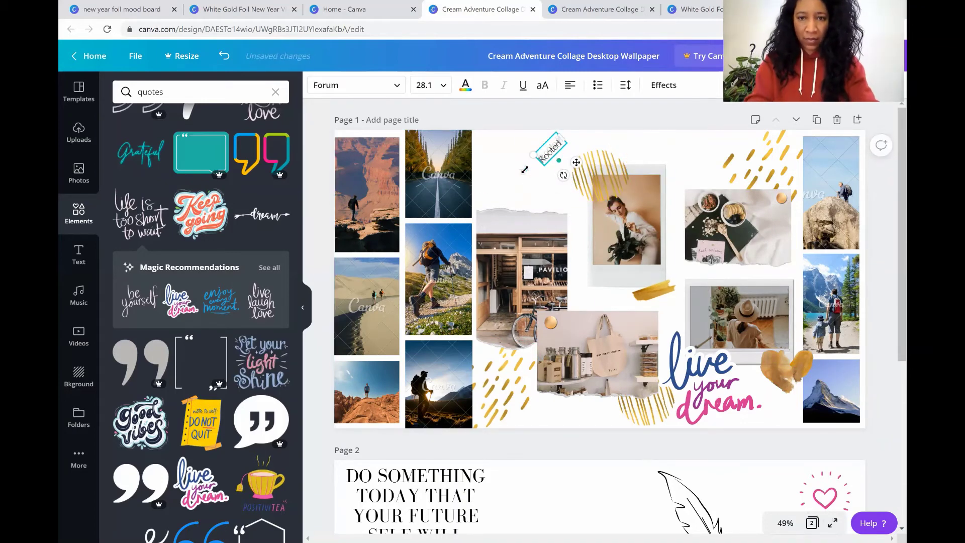
{"action": "left_click", "coordinate": [531, 159]}
{"action": "key", "text": "ctrl+z"}
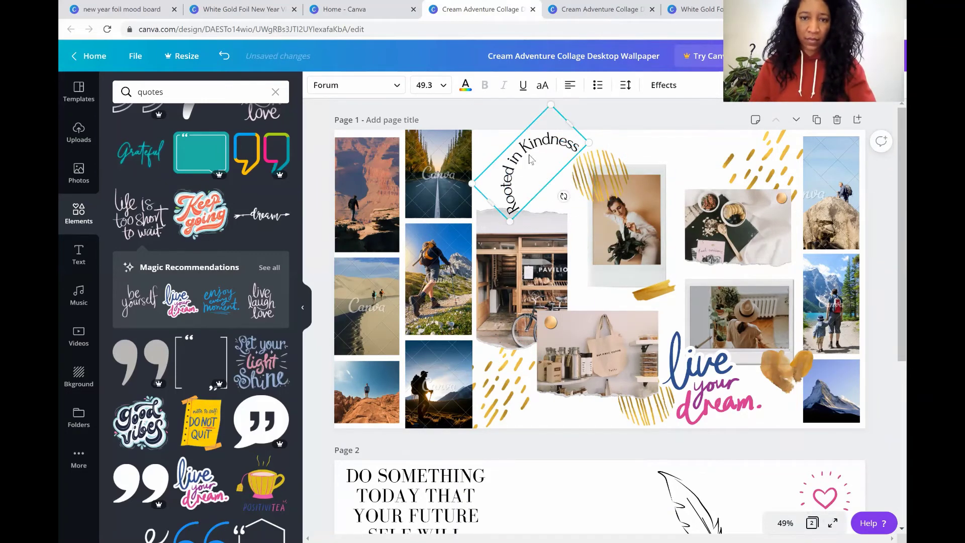
{"action": "key", "text": "ctrl+z"}
Move the 'Do something today' quote from page 2 into page 1's left photo column
{"action": "left_click", "coordinate": [417, 498]}
{"action": "left_click_drag", "start_coordinate": [417, 498], "coordinate": [481, 303]}
{"action": "left_click_drag", "start_coordinate": [421, 326], "coordinate": [400, 310]}
{"action": "scroll", "coordinate": [361, 203], "scroll_direction": "down", "scroll_amount": 1}
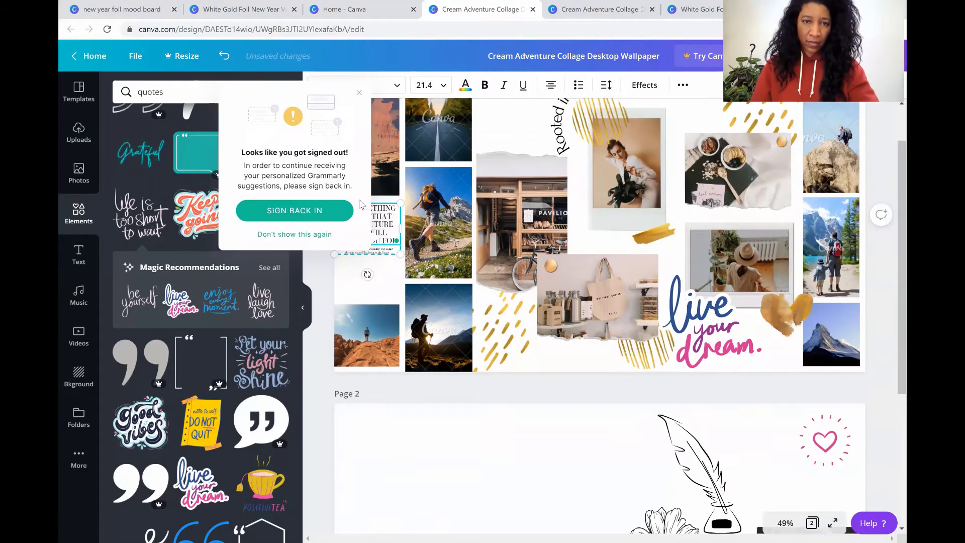
{"action": "scroll", "coordinate": [360, 204], "scroll_direction": "up", "scroll_amount": 1}
{"action": "type", "text": "sgsgsgdsgdsdgdggsgsdgdsgsggsgdgdgsdgdsgdsgggsgsg"}
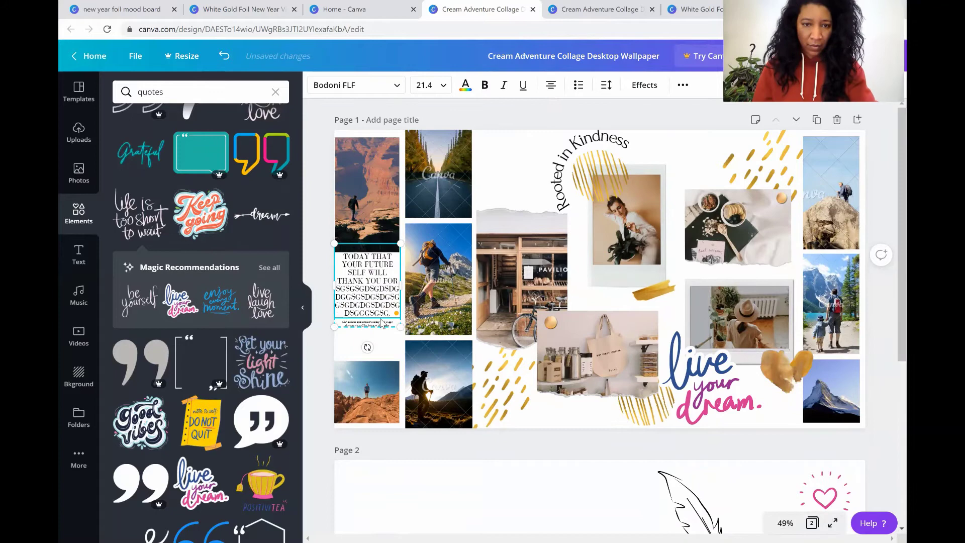
{"action": "type", "text": " sdsbdsdgsdgsgdgsgdsgsgdgsggdsdgsgdsgds"}
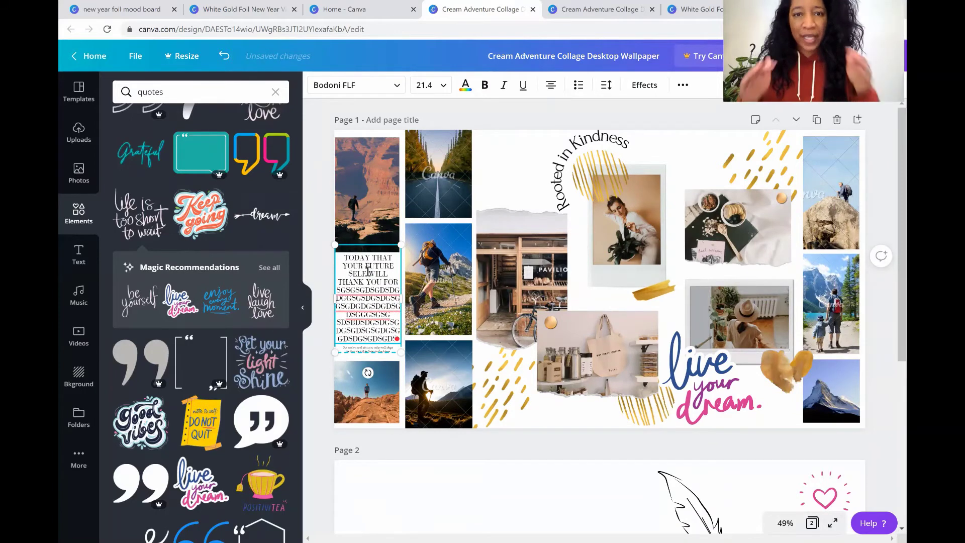
{"action": "type", "text": "."}
{"action": "key", "text": "Escape"}
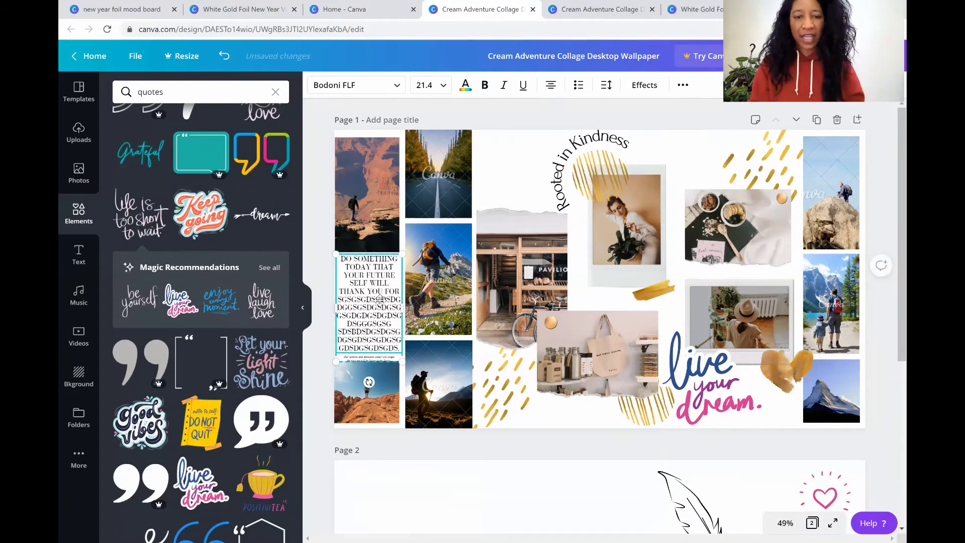
{"action": "key", "text": "Escape"}
Resize the gold brush stroke on page 1
{"action": "left_click", "coordinate": [653, 290]}
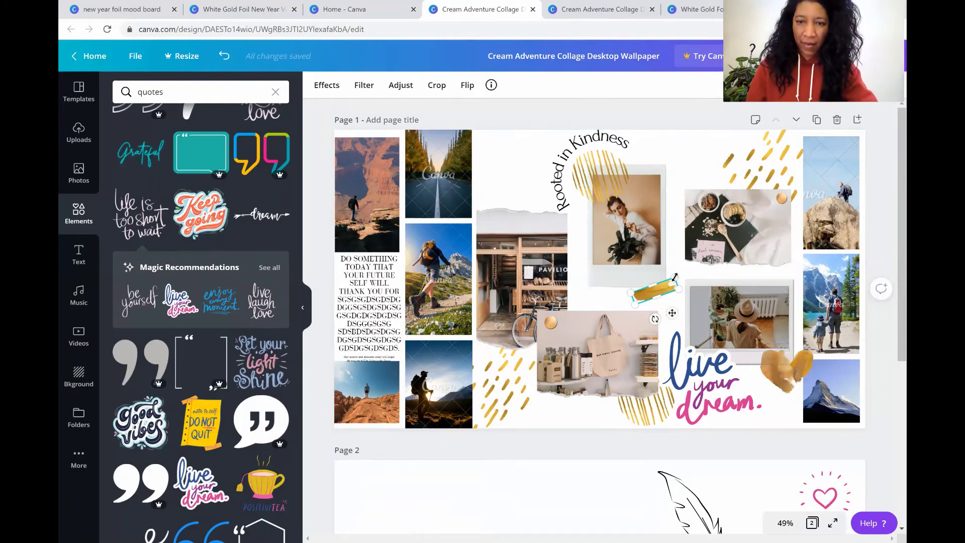
{"action": "left_click_drag", "start_coordinate": [675, 276], "coordinate": [680, 271]}
{"action": "left_click", "coordinate": [717, 150]}
{"action": "scroll", "coordinate": [718, 150], "scroll_direction": "down", "scroll_amount": 5}
{"action": "scroll", "coordinate": [718, 150], "scroll_direction": "up", "scroll_amount": 5}
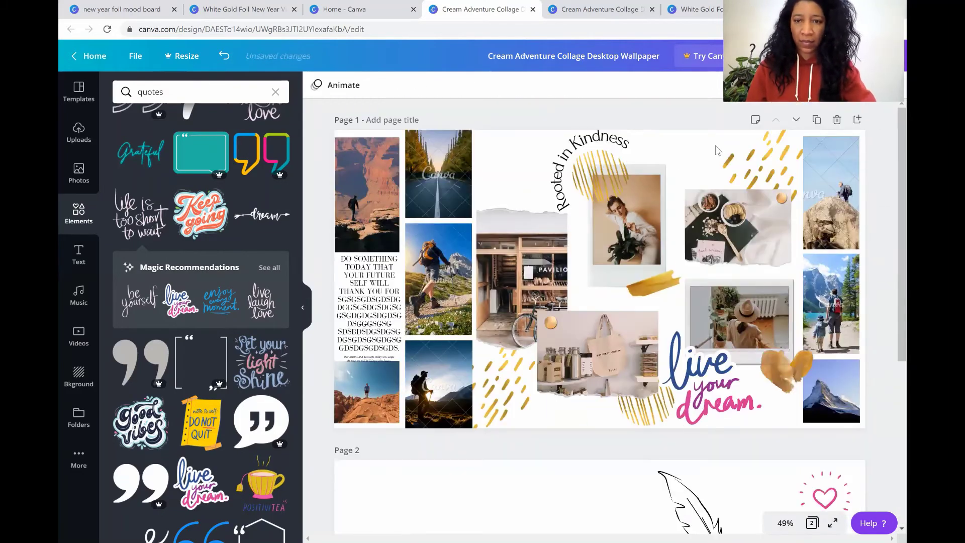
Paste the money-and-chart graphic onto page 1, shrinking it and moving it left
{"action": "key", "text": "ctrl+v"}
{"action": "left_click_drag", "start_coordinate": [801, 263], "coordinate": [686, 177]}
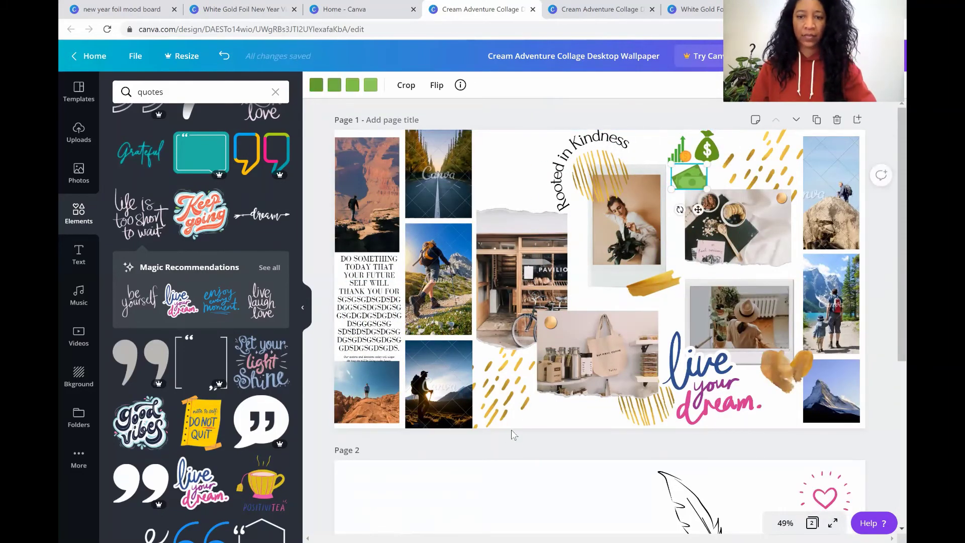
{"action": "scroll", "coordinate": [513, 435], "scroll_direction": "down", "scroll_amount": 5}
{"action": "scroll", "coordinate": [513, 434], "scroll_direction": "up", "scroll_amount": 5}
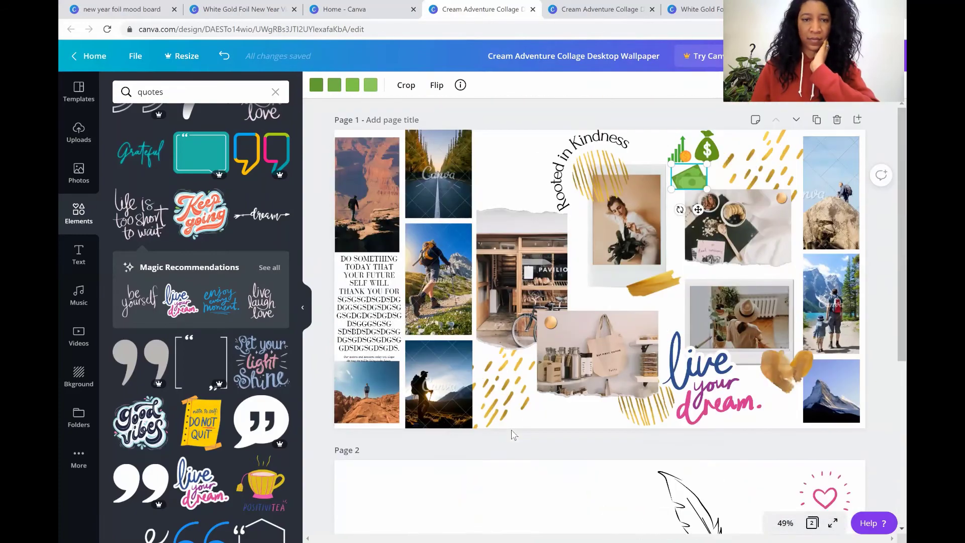
{"action": "scroll", "coordinate": [513, 435], "scroll_direction": "down", "scroll_amount": 5}
Place the feather-and-inkwell sketch beside 'Rooted in Kindness' and nudge 'live your dream' right
{"action": "left_click_drag", "start_coordinate": [701, 309], "coordinate": [512, 181]}
{"action": "scroll", "coordinate": [715, 314], "scroll_direction": "up", "scroll_amount": 5}
{"action": "left_click", "coordinate": [513, 481]}
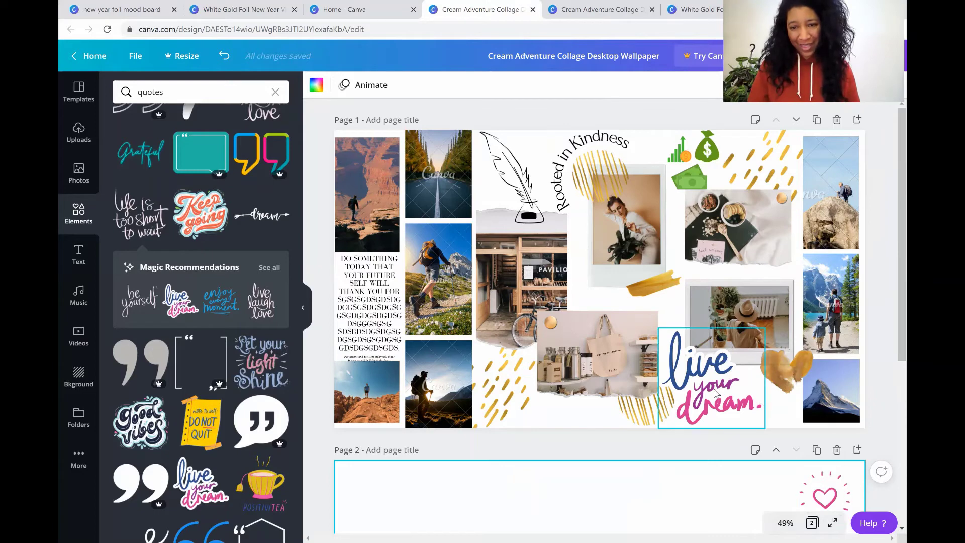
{"action": "left_click_drag", "start_coordinate": [713, 392], "coordinate": [723, 391]}
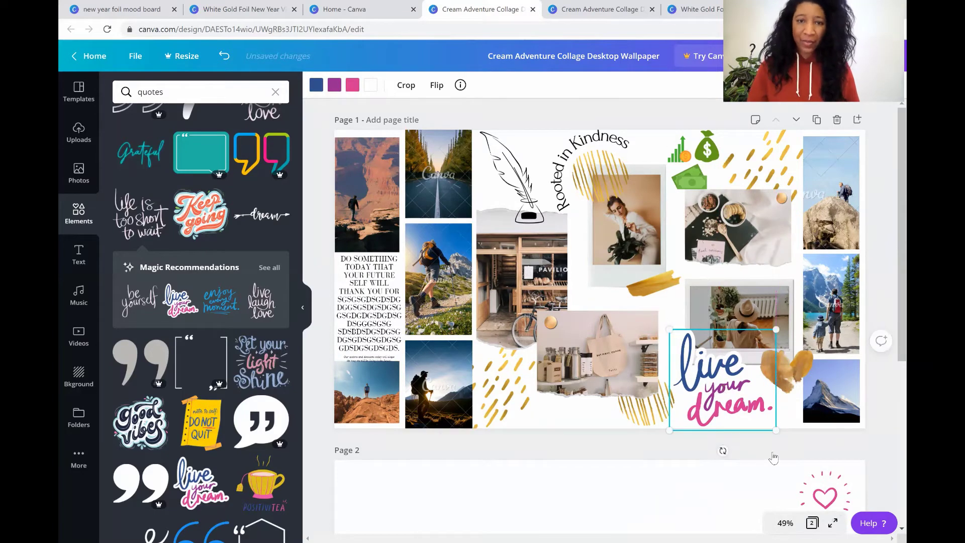
{"action": "left_click", "coordinate": [512, 201]}
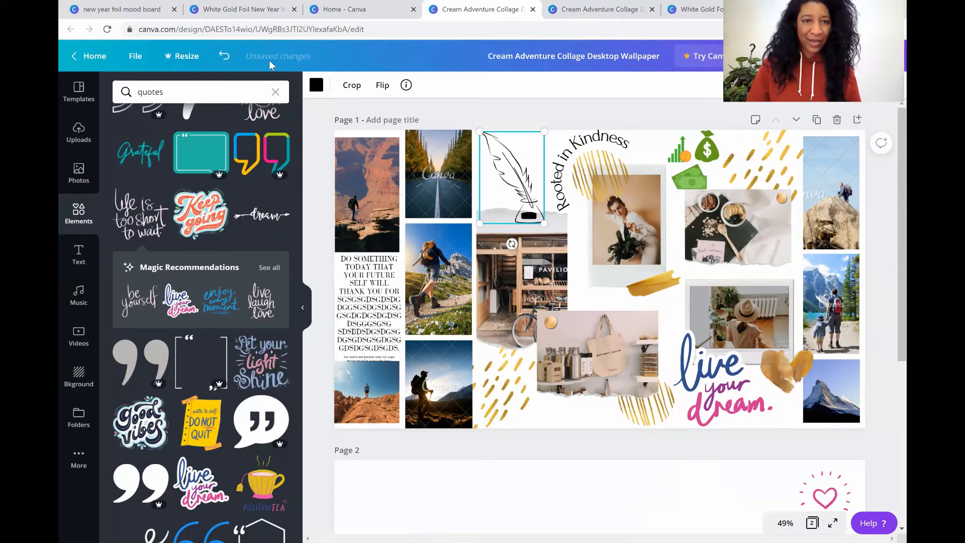
{"action": "left_click", "coordinate": [316, 85]}
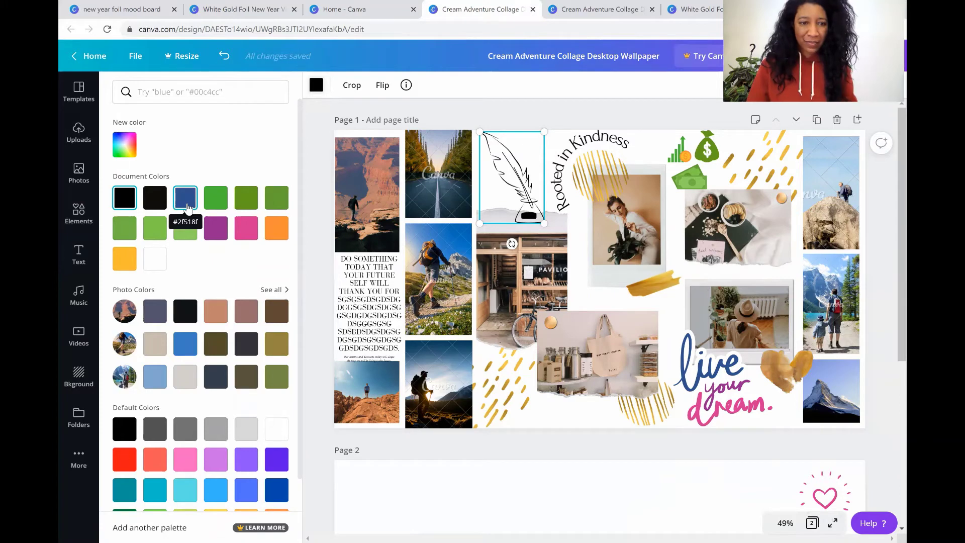
Colour the feather sketch dark blue #2f518f and make 'Rooted in Kindness' the pink document colour
{"action": "left_click", "coordinate": [187, 198]}
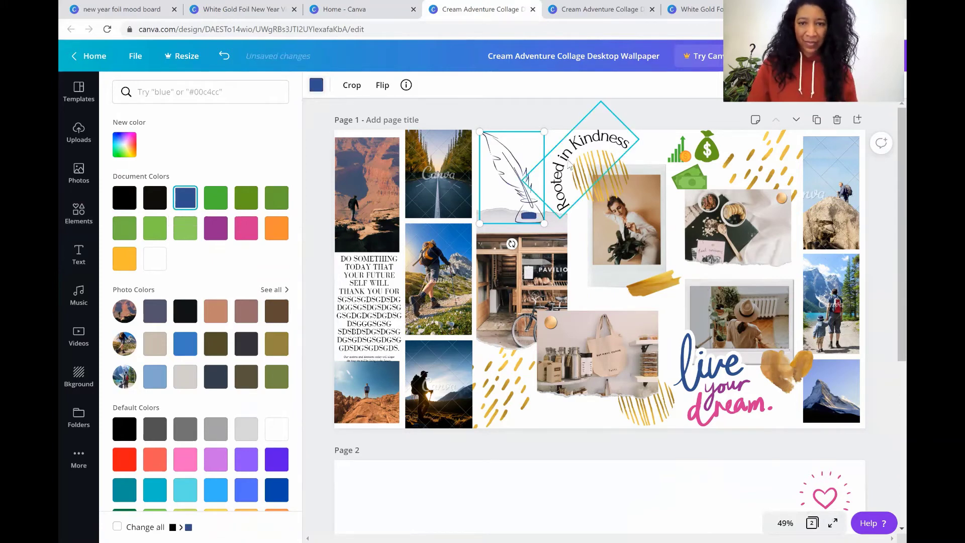
{"action": "left_click", "coordinate": [569, 164]}
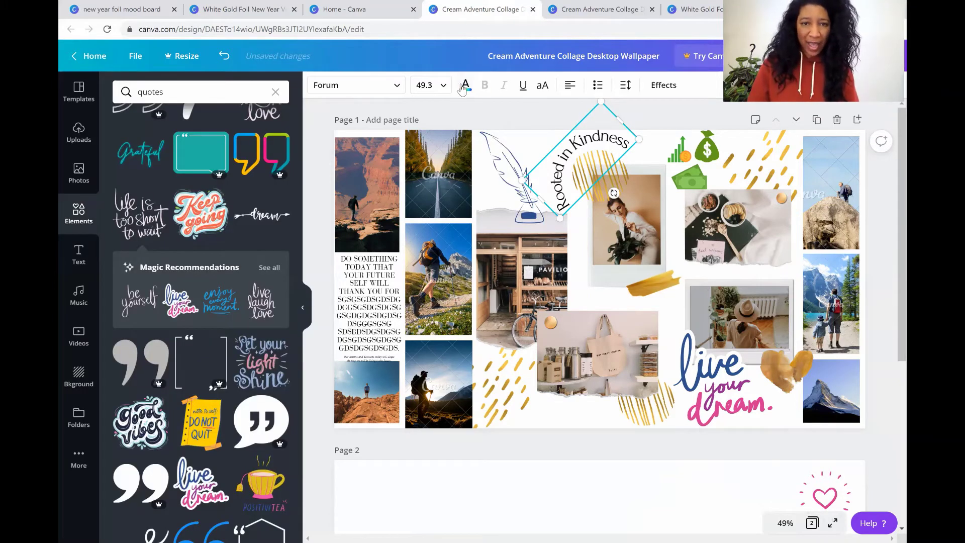
{"action": "left_click", "coordinate": [465, 85]}
{"action": "left_click", "coordinate": [245, 232]}
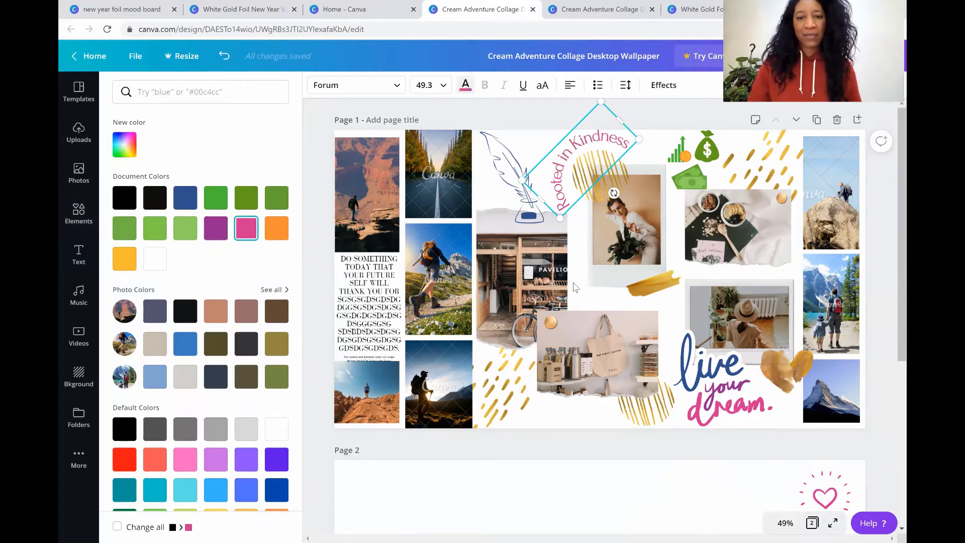
{"action": "key", "text": "Escape"}
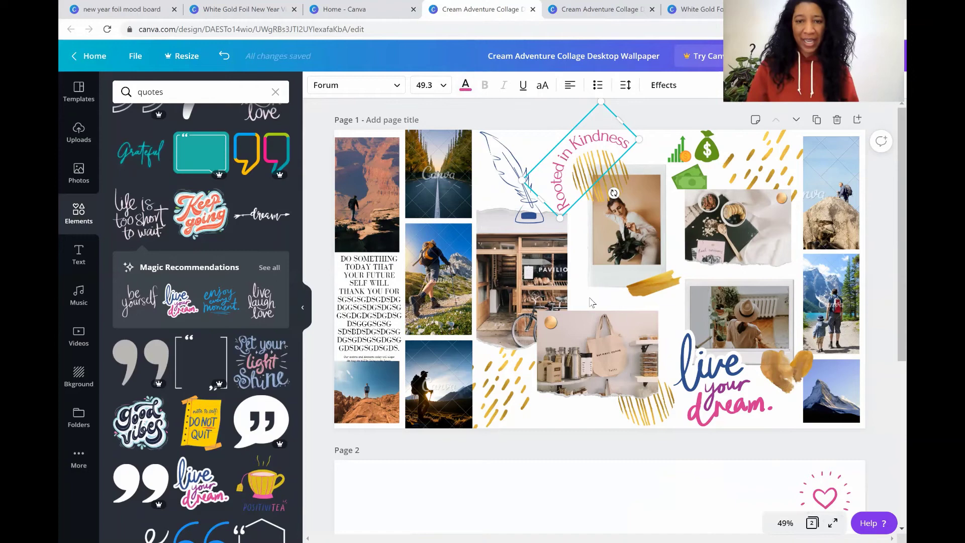
{"action": "left_click", "coordinate": [597, 297]}
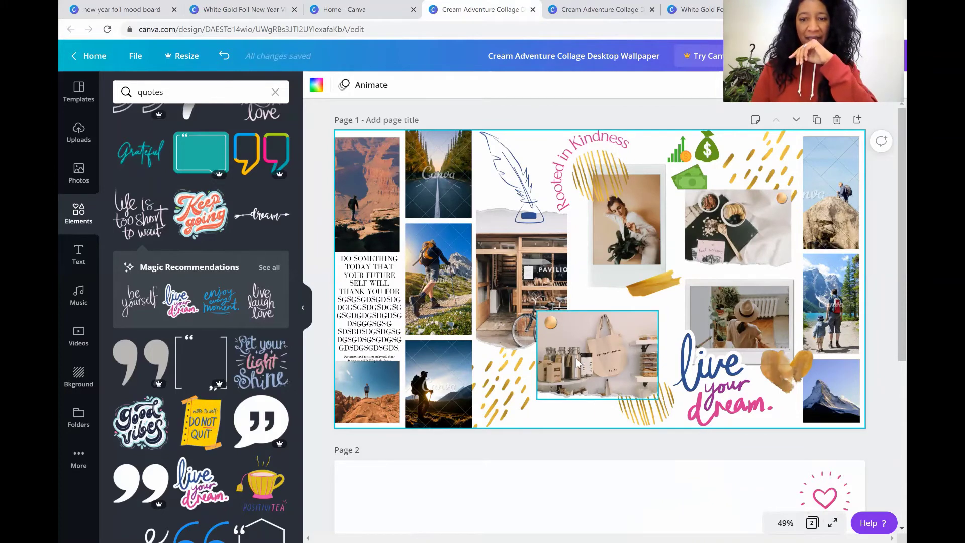
Widen the gold-dash accent at lower left and enlarge the tote-bag photo
{"action": "left_click", "coordinate": [517, 396]}
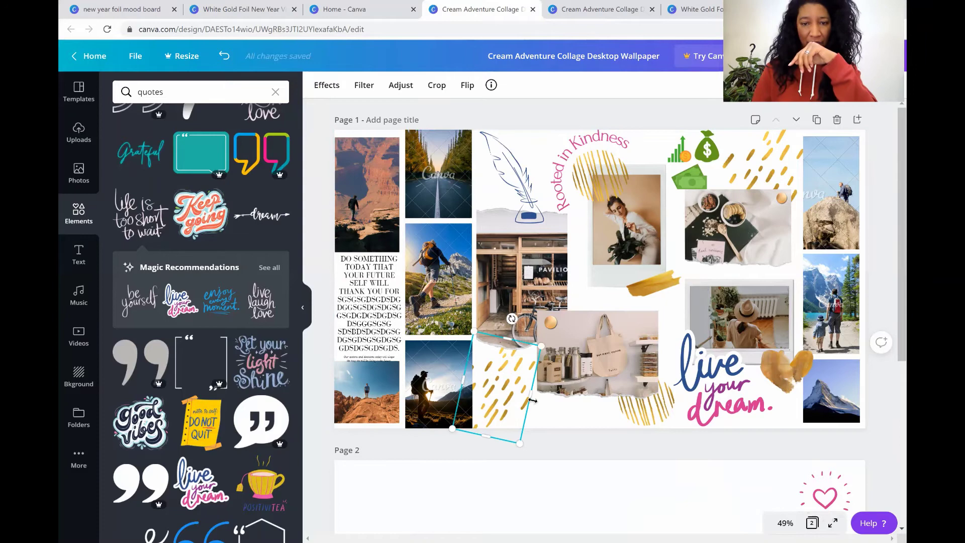
{"action": "left_click_drag", "start_coordinate": [532, 400], "coordinate": [604, 428]}
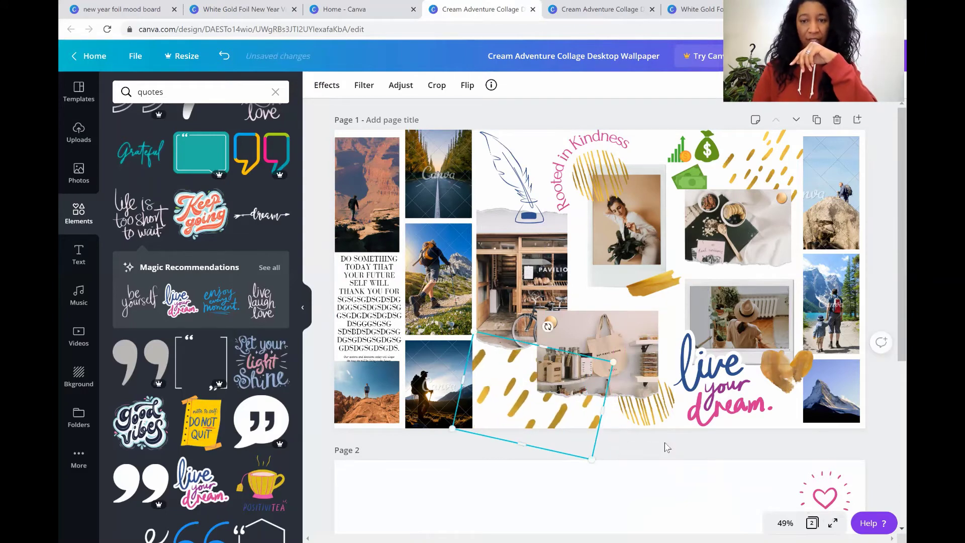
{"action": "left_click", "coordinate": [663, 446]}
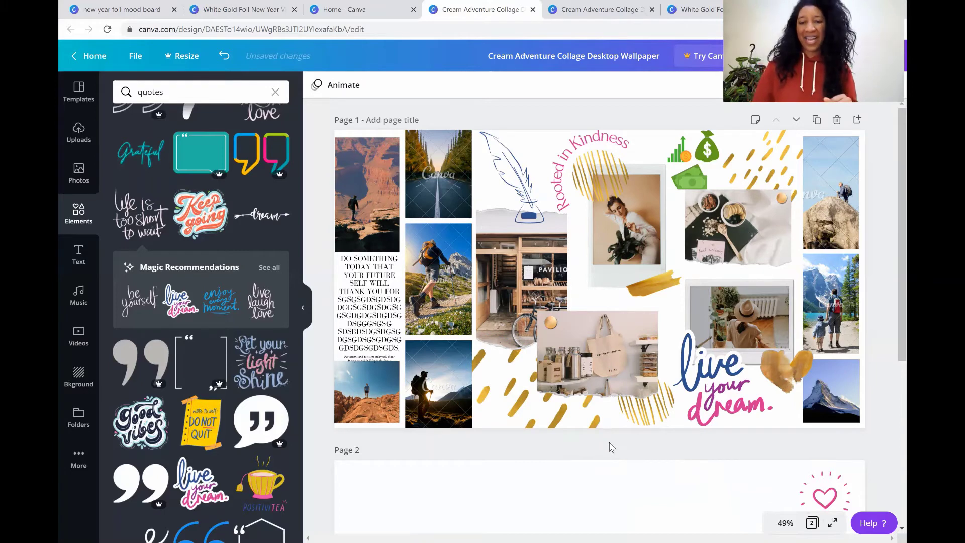
{"action": "left_click", "coordinate": [625, 389]}
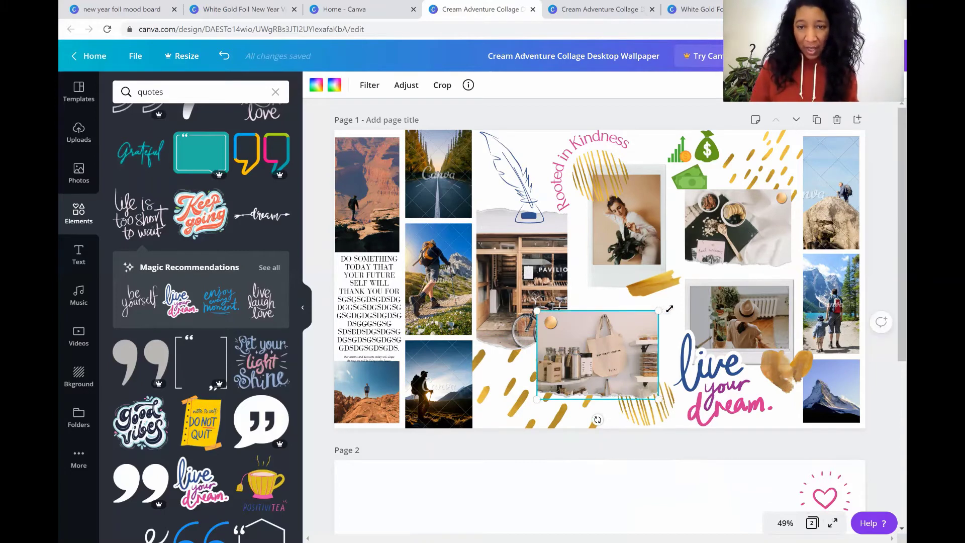
{"action": "left_click_drag", "start_coordinate": [669, 309], "coordinate": [673, 308]}
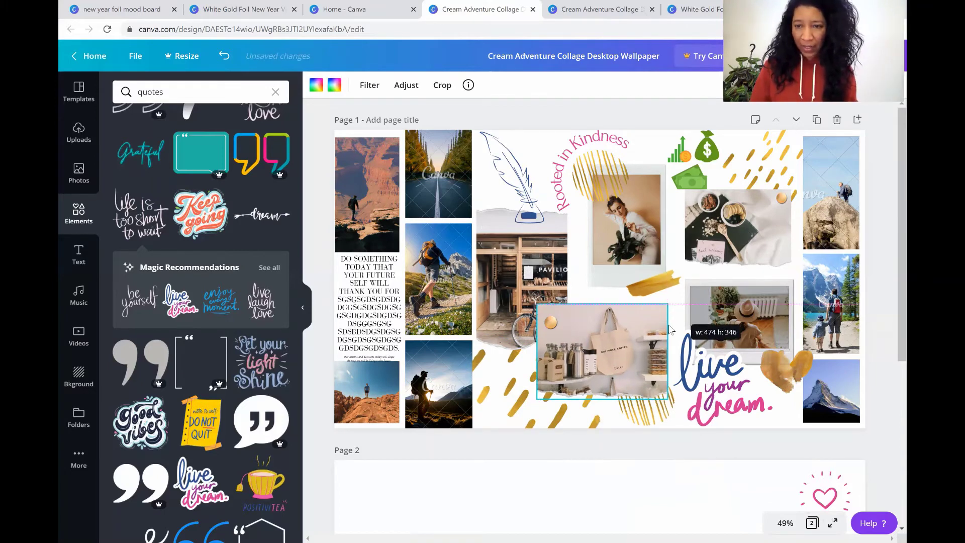
Put the dog photo in page 1's bottom-left frame and the plant photo bottom right
{"action": "left_click", "coordinate": [661, 493]}
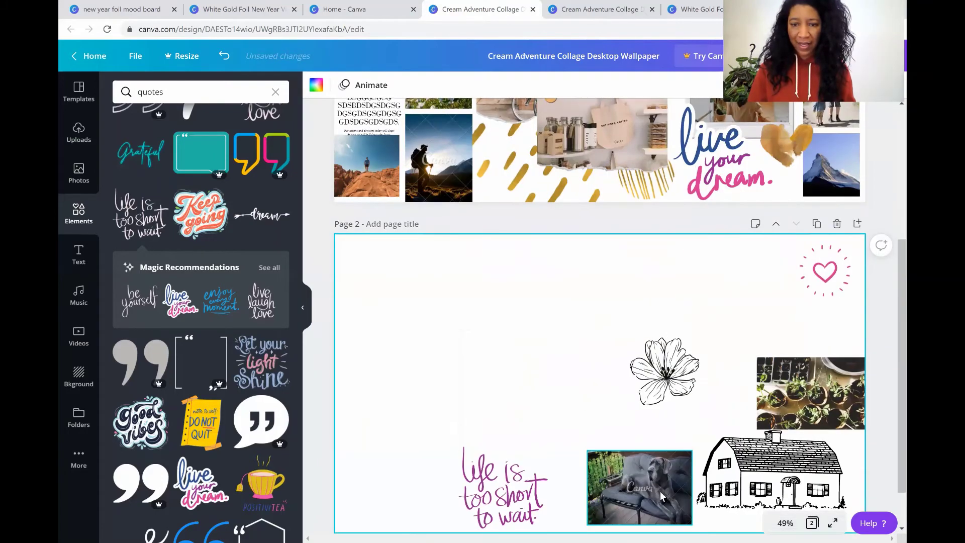
{"action": "scroll", "coordinate": [649, 488], "scroll_direction": "up", "scroll_amount": 1}
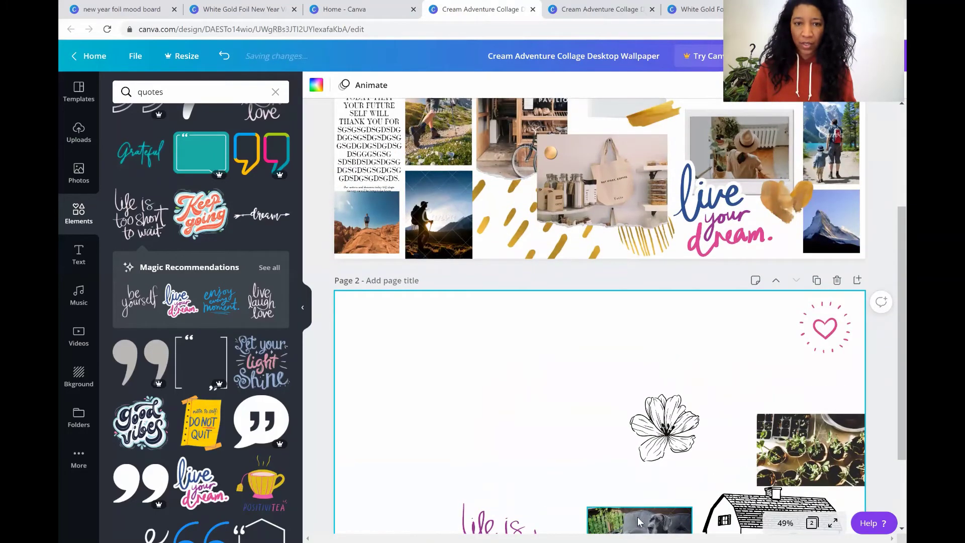
{"action": "left_click", "coordinate": [640, 508]}
{"action": "left_click_drag", "start_coordinate": [515, 255], "coordinate": [381, 217]}
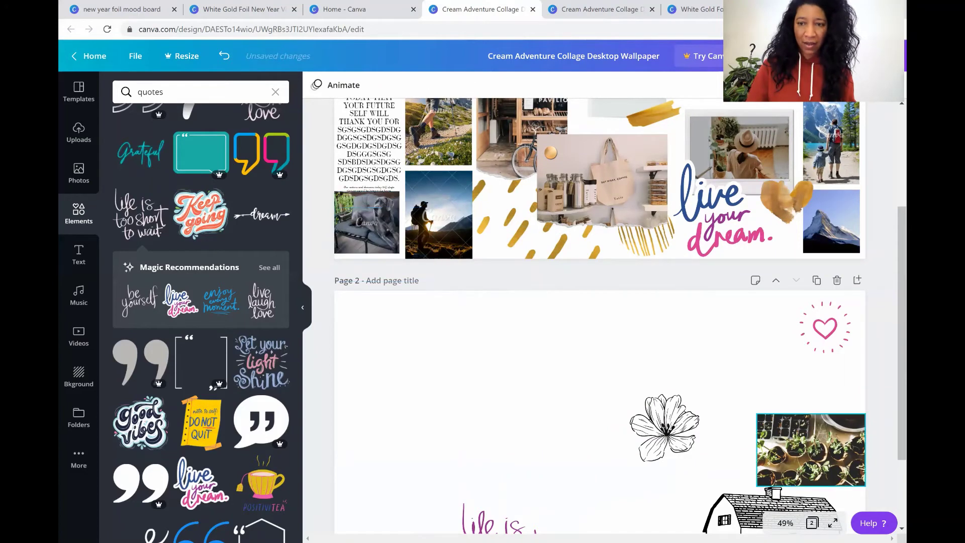
{"action": "scroll", "coordinate": [849, 476], "scroll_direction": "up", "scroll_amount": 1}
{"action": "left_click_drag", "start_coordinate": [814, 490], "coordinate": [825, 276]}
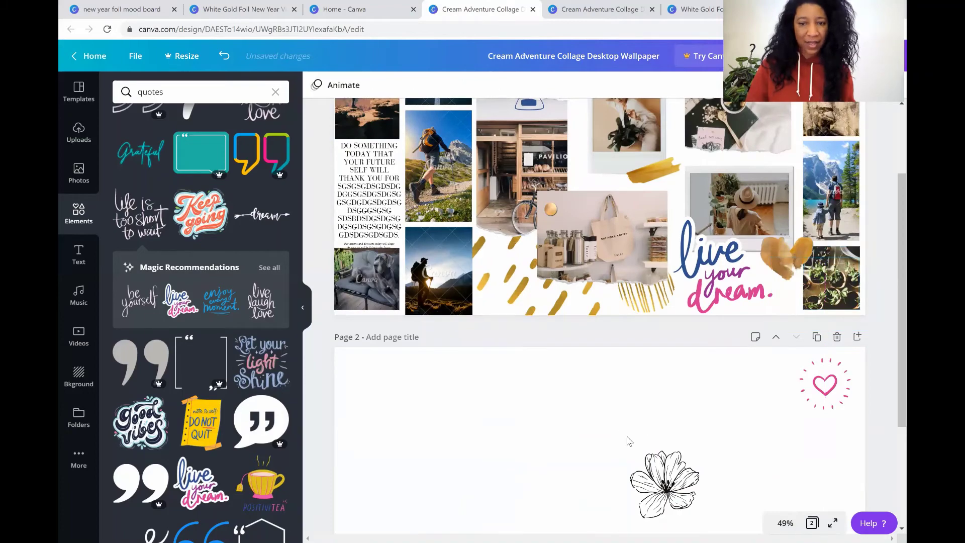
{"action": "scroll", "coordinate": [629, 442], "scroll_direction": "down", "scroll_amount": 3}
{"action": "scroll", "coordinate": [629, 442], "scroll_direction": "up", "scroll_amount": 5}
{"action": "left_click", "coordinate": [375, 383]}
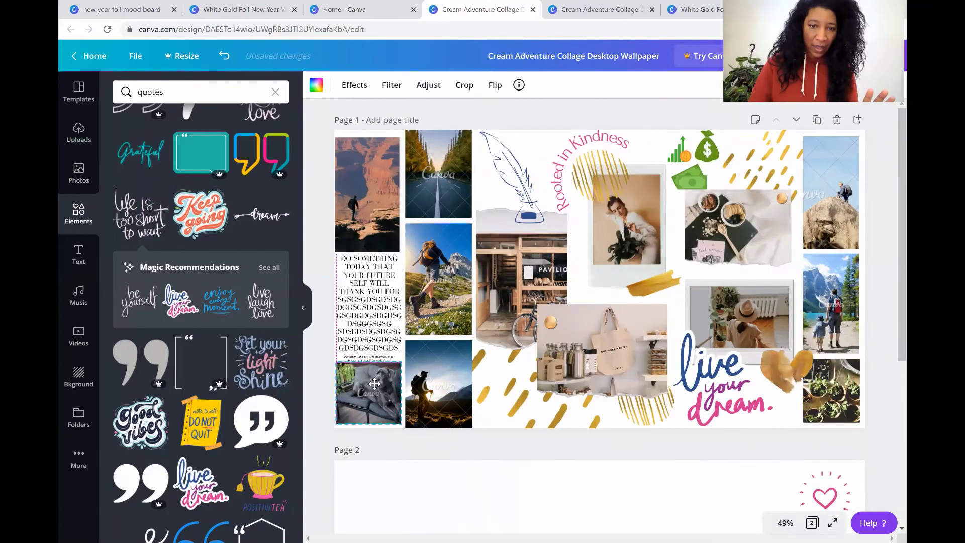
{"action": "left_click_drag", "start_coordinate": [374, 383], "coordinate": [376, 386]}
{"action": "left_click", "coordinate": [400, 522]}
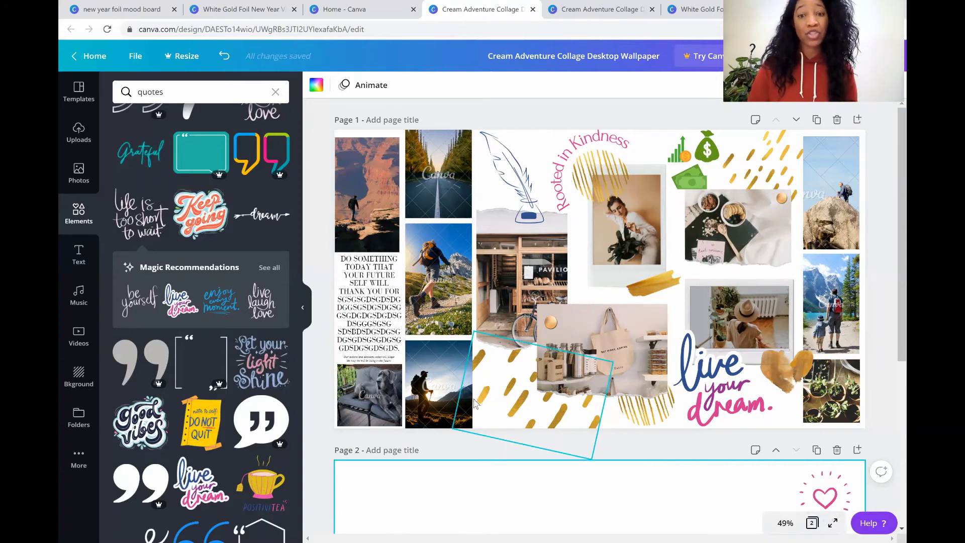
Move the pink heart from page 2 to sit beside the quill drawing
{"action": "left_click", "coordinate": [825, 497]}
{"action": "left_click_drag", "start_coordinate": [824, 498], "coordinate": [591, 276]}
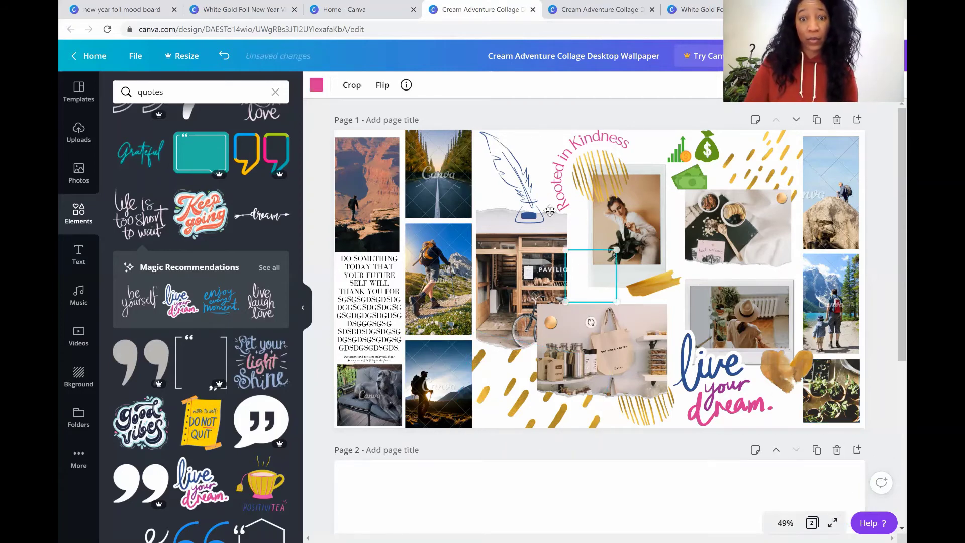
{"action": "left_click_drag", "start_coordinate": [550, 210], "coordinate": [535, 149]}
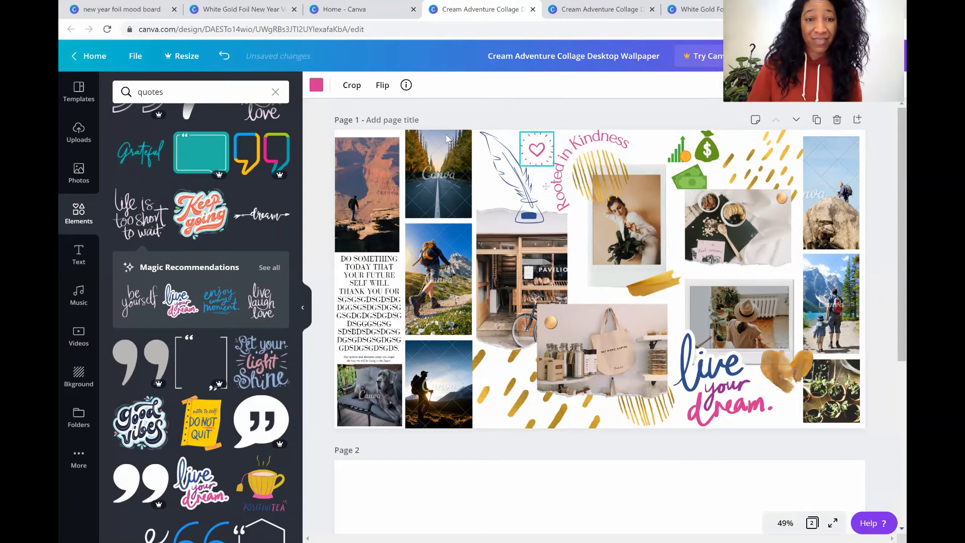
{"action": "left_click", "coordinate": [467, 240]}
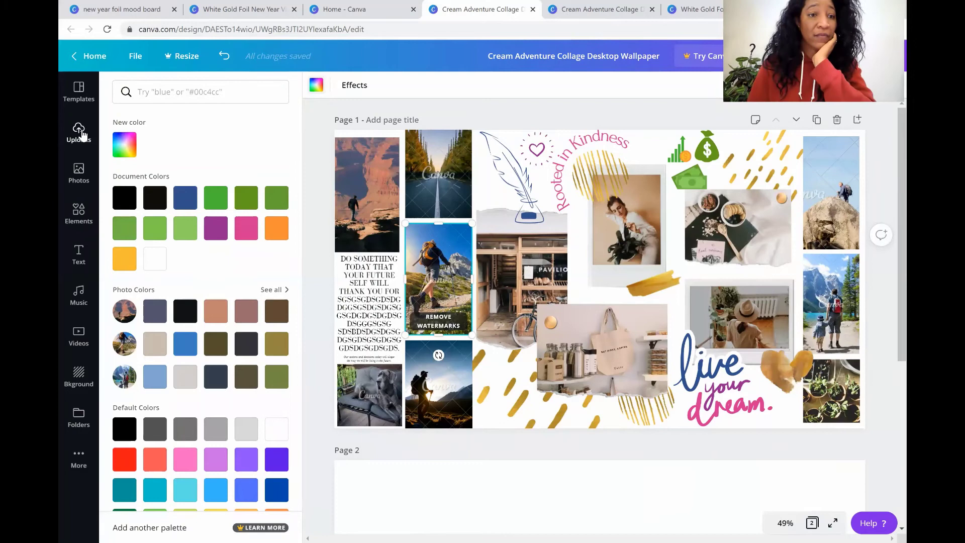
Show the Uploads panel in the left sidebar
{"action": "left_click", "coordinate": [82, 135]}
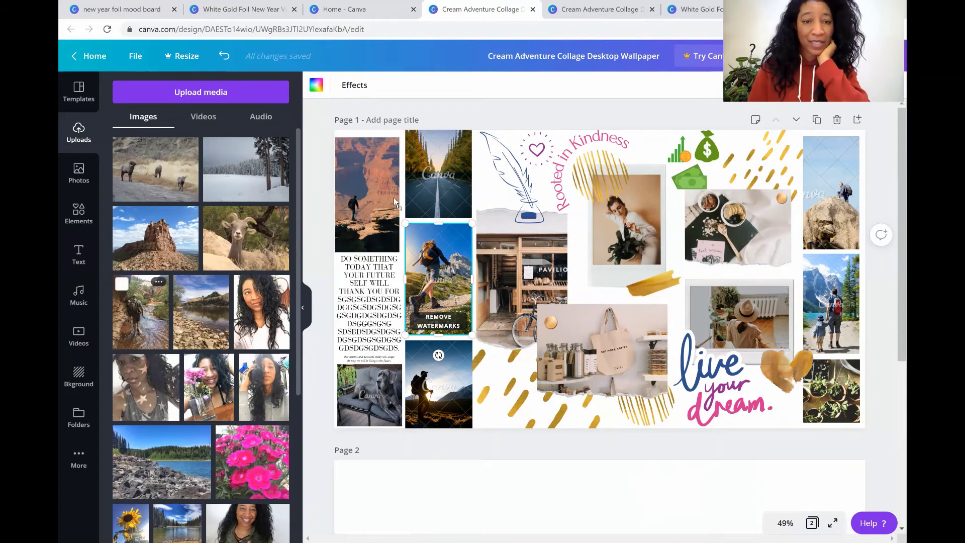
Replace stock photos with the stream-hiker, curly-haired selfie, pink flowers and lake uploads
{"action": "left_click_drag", "start_coordinate": [387, 196], "coordinate": [386, 197]}
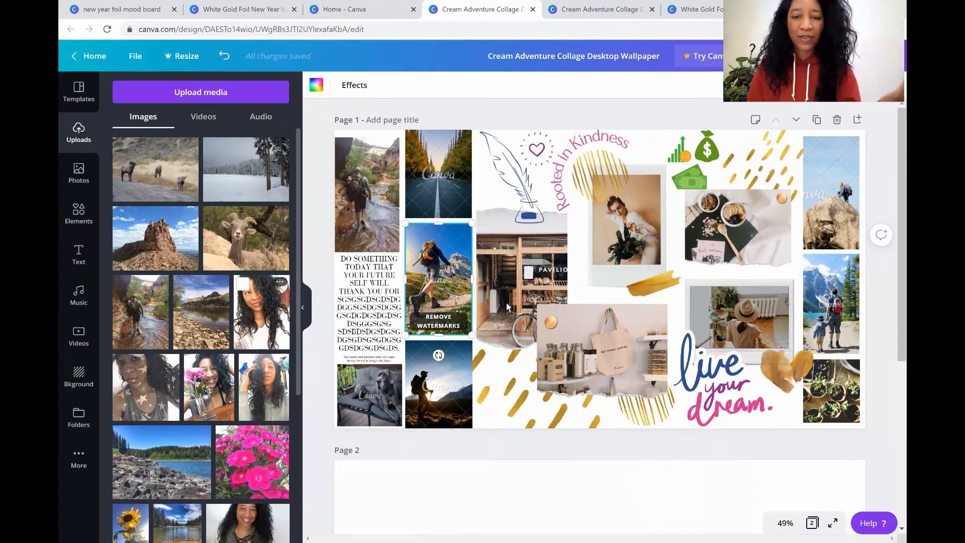
{"action": "left_click_drag", "start_coordinate": [262, 312], "coordinate": [521, 279]}
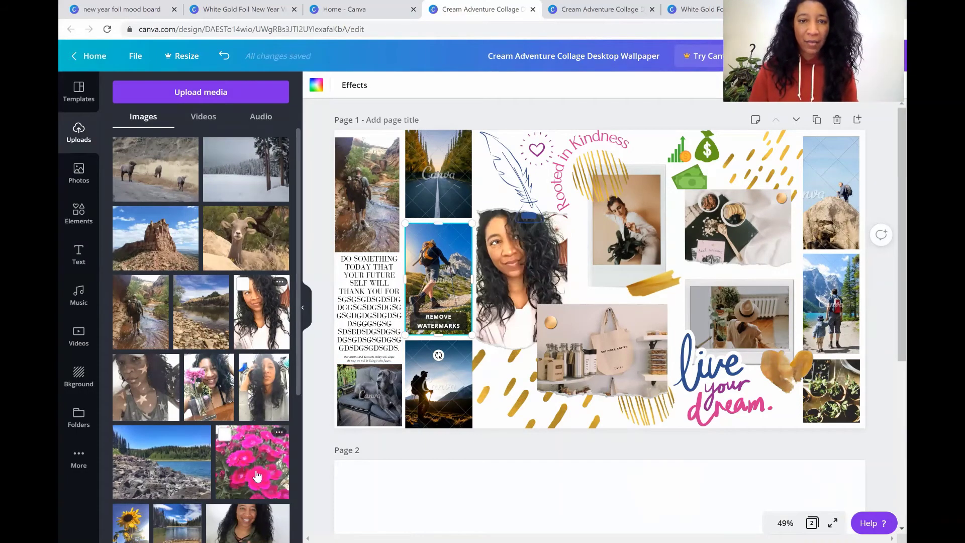
{"action": "left_click_drag", "start_coordinate": [278, 448], "coordinate": [441, 384]}
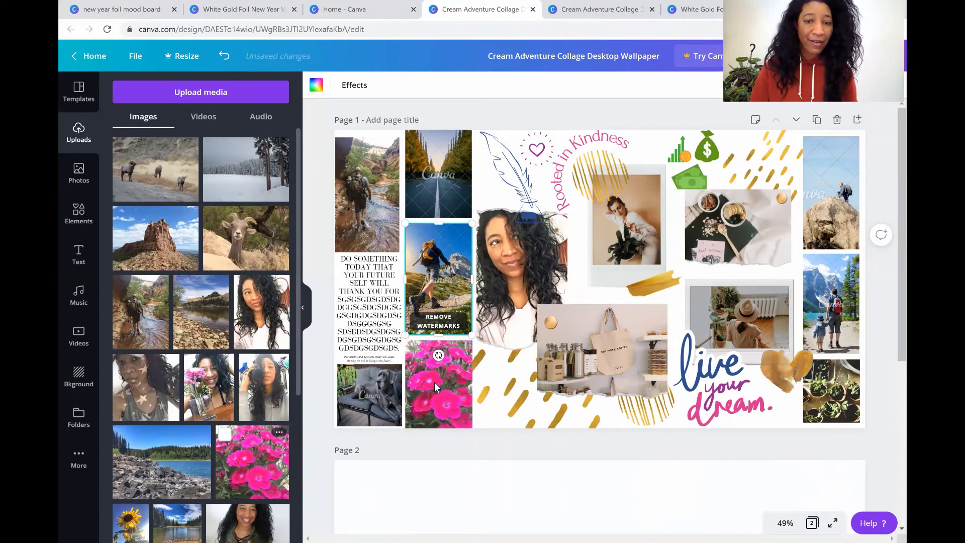
{"action": "scroll", "coordinate": [262, 443], "scroll_direction": "down", "scroll_amount": 1}
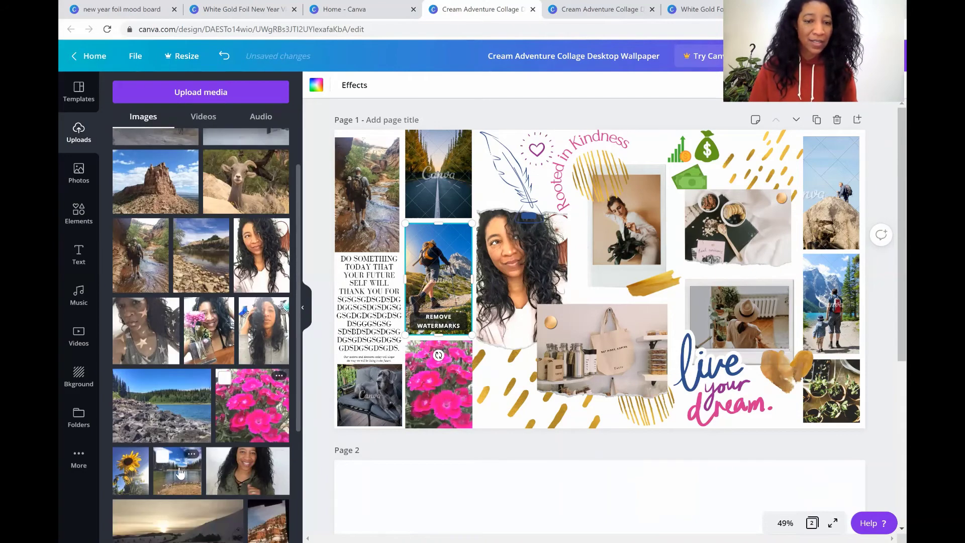
{"action": "left_click_drag", "start_coordinate": [200, 471], "coordinate": [593, 335]}
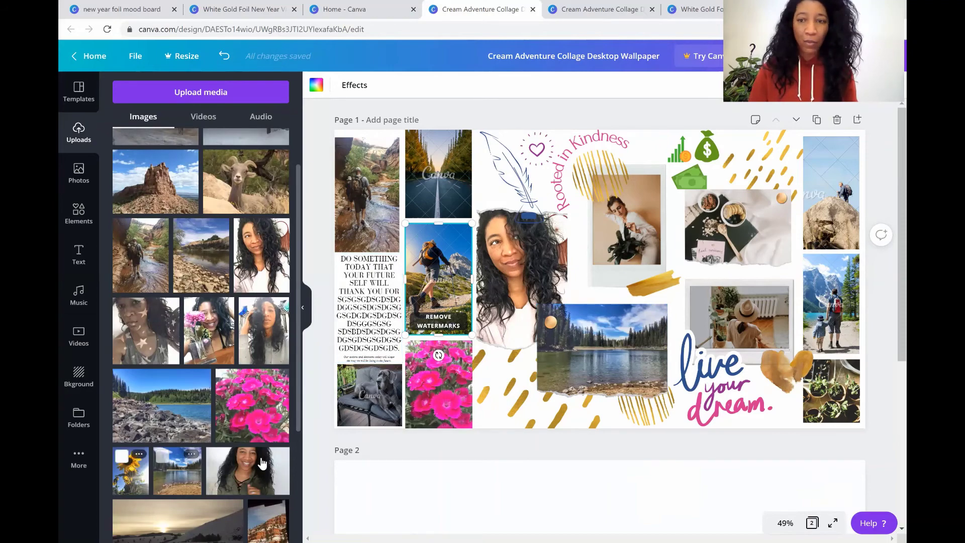
Add the sunflower, lily-and-butterfly (enlarged to about 416 × 330) and pine-tree uploads
{"action": "left_click_drag", "start_coordinate": [130, 470], "coordinate": [843, 273]}
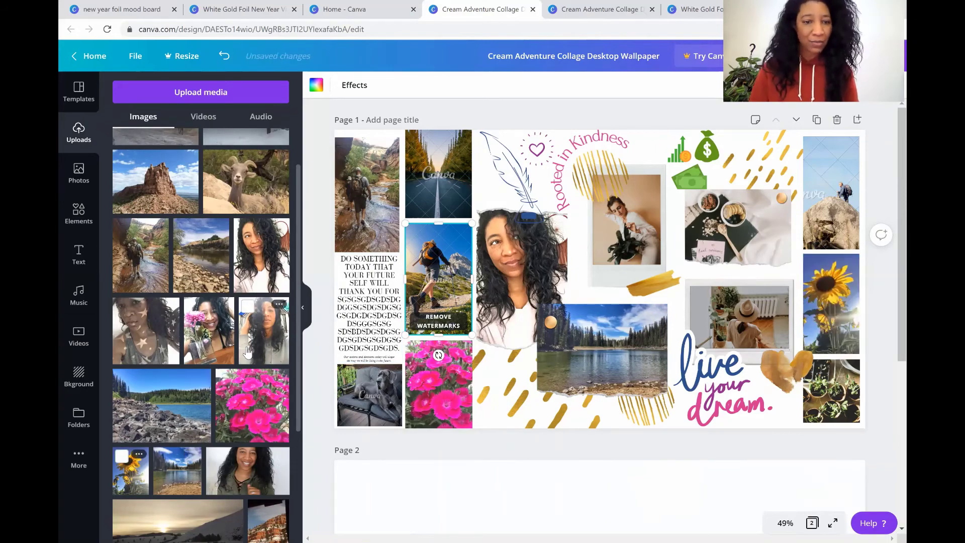
{"action": "scroll", "coordinate": [247, 352], "scroll_direction": "down", "scroll_amount": 1}
{"action": "scroll", "coordinate": [247, 352], "scroll_direction": "down", "scroll_amount": 2}
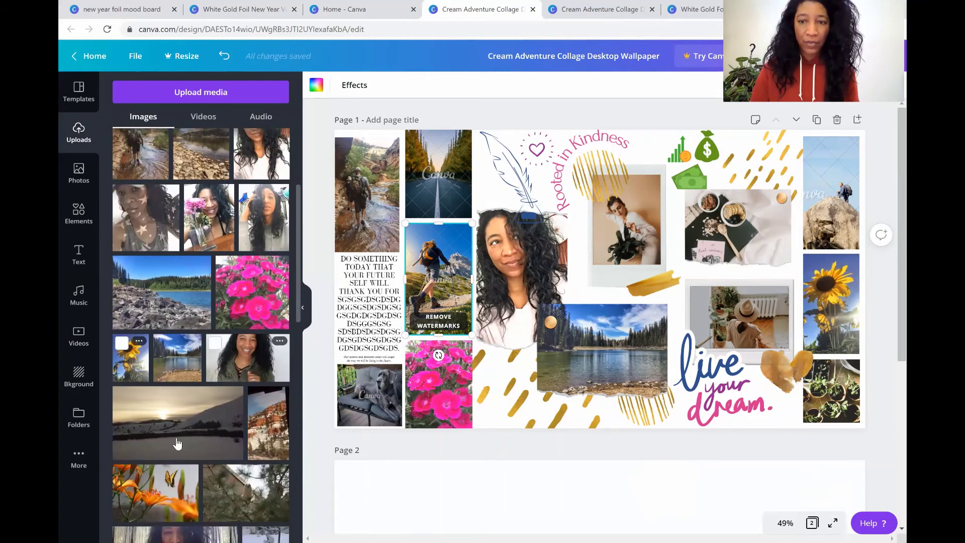
{"action": "left_click_drag", "start_coordinate": [155, 491], "coordinate": [724, 312]}
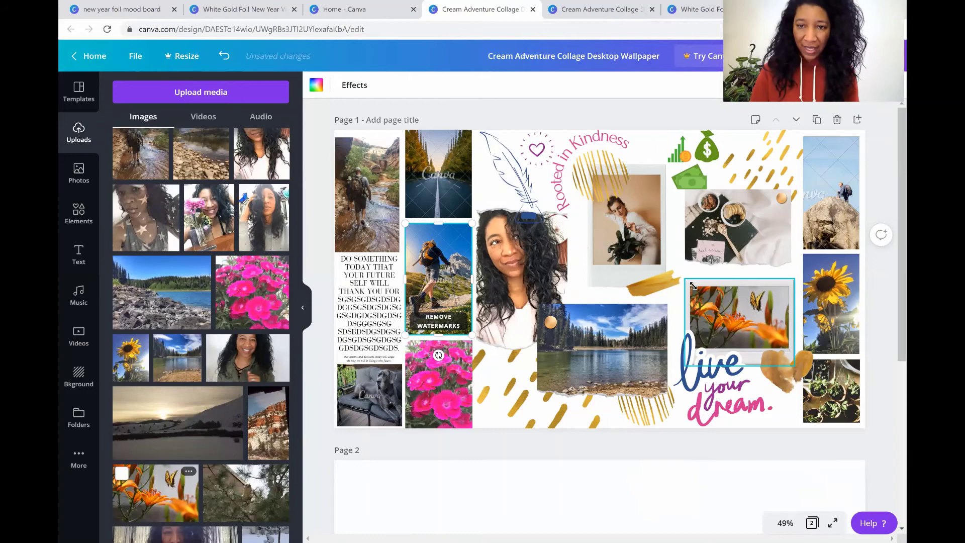
{"action": "left_click", "coordinate": [687, 284]}
{"action": "left_click_drag", "start_coordinate": [685, 280], "coordinate": [678, 275]}
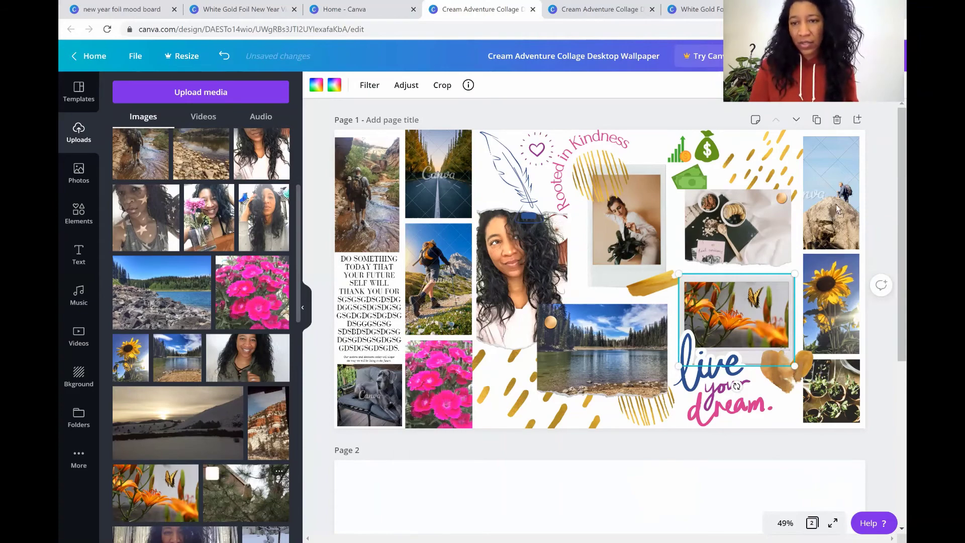
{"action": "left_click_drag", "start_coordinate": [836, 204], "coordinate": [836, 204]}
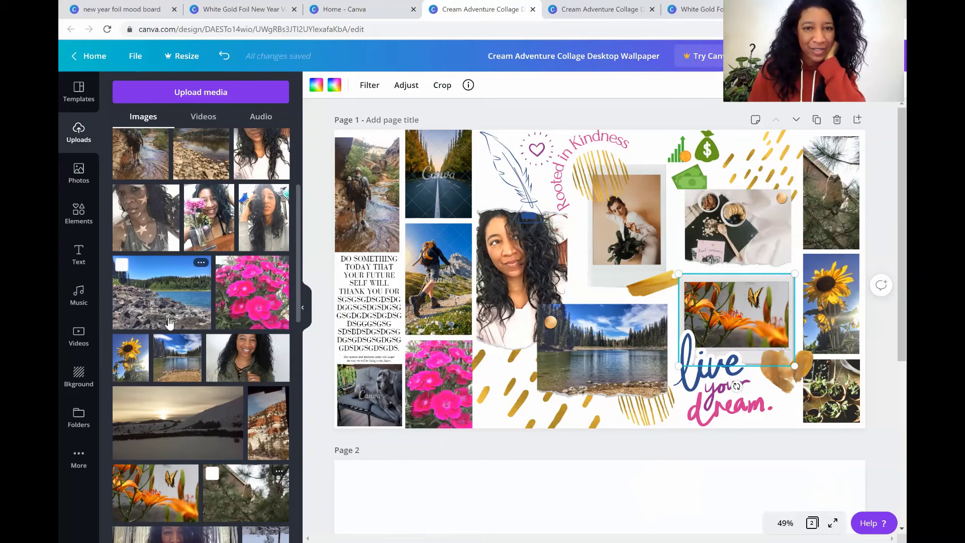
Swap the road photo for the riverside upload, the hiker for the rock formation, and fill the polaroid
{"action": "scroll", "coordinate": [169, 322], "scroll_direction": "up", "scroll_amount": 1}
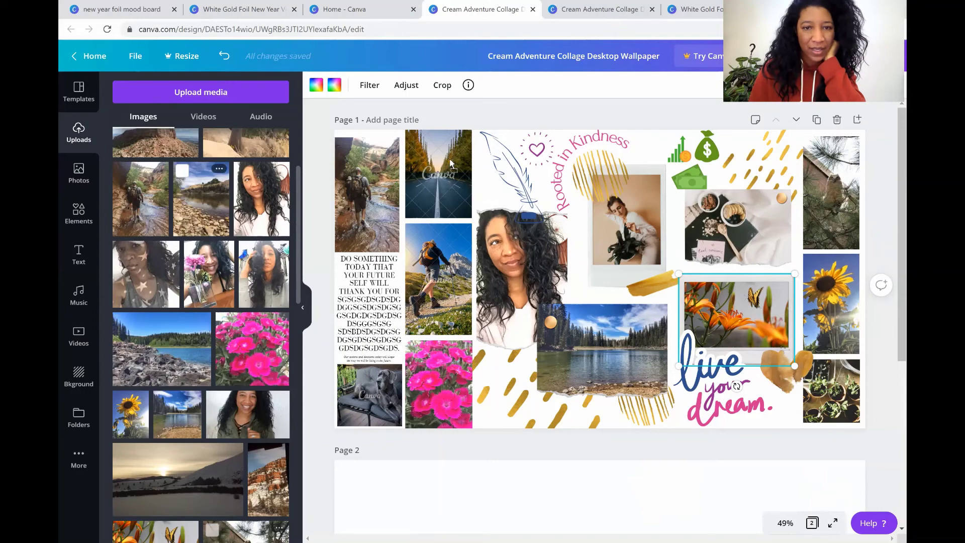
{"action": "left_click_drag", "start_coordinate": [450, 163], "coordinate": [450, 166]}
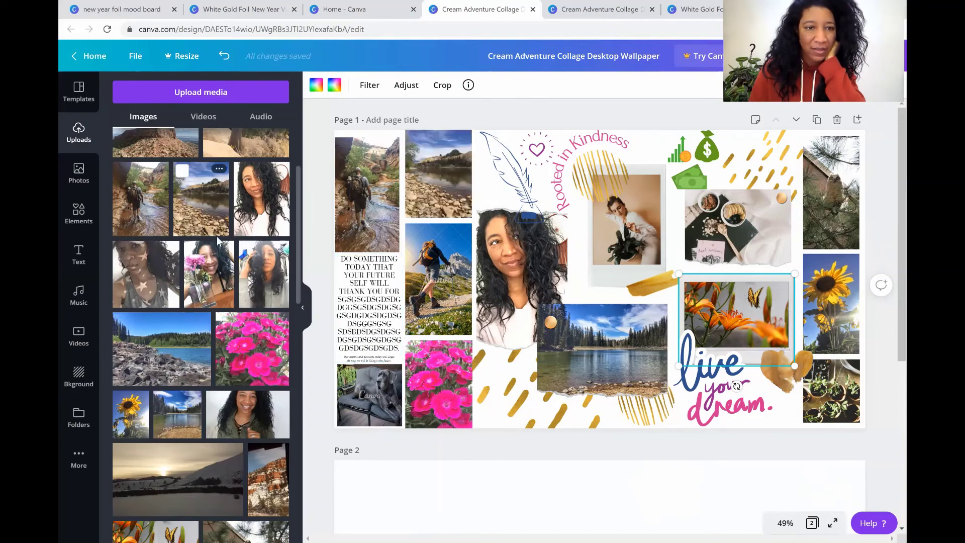
{"action": "scroll", "coordinate": [218, 241], "scroll_direction": "up", "scroll_amount": 2}
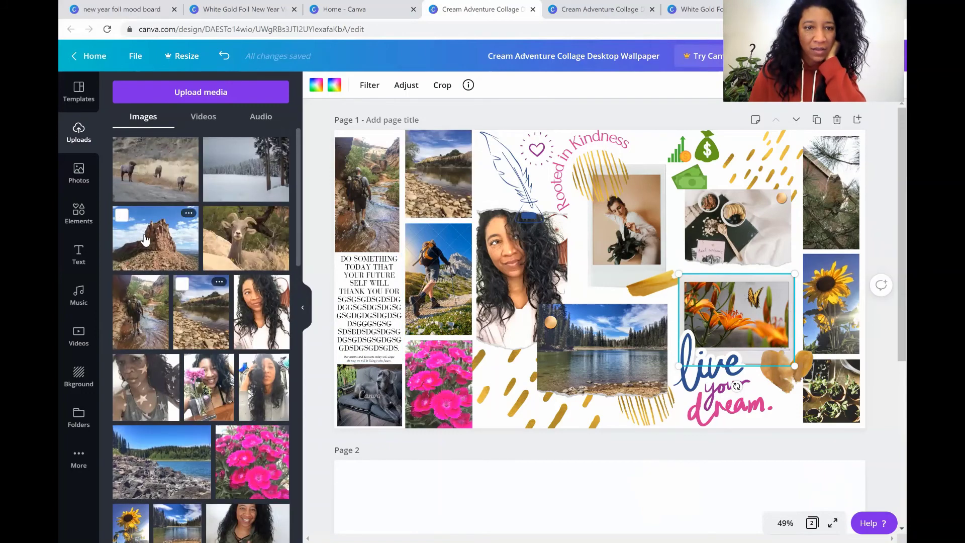
{"action": "left_click_drag", "start_coordinate": [144, 238], "coordinate": [435, 285]}
{"action": "scroll", "coordinate": [213, 287], "scroll_direction": "down", "scroll_amount": 1}
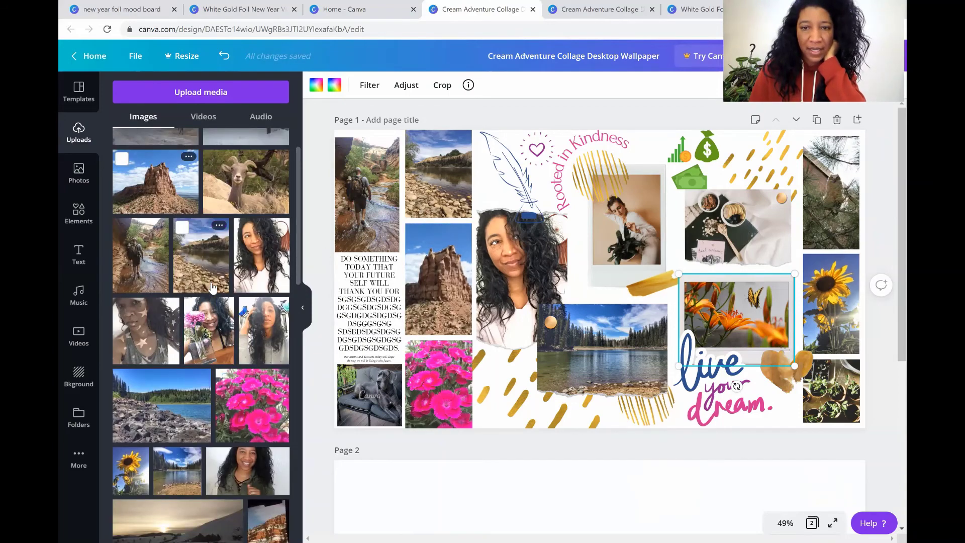
{"action": "scroll", "coordinate": [213, 287], "scroll_direction": "down", "scroll_amount": 4}
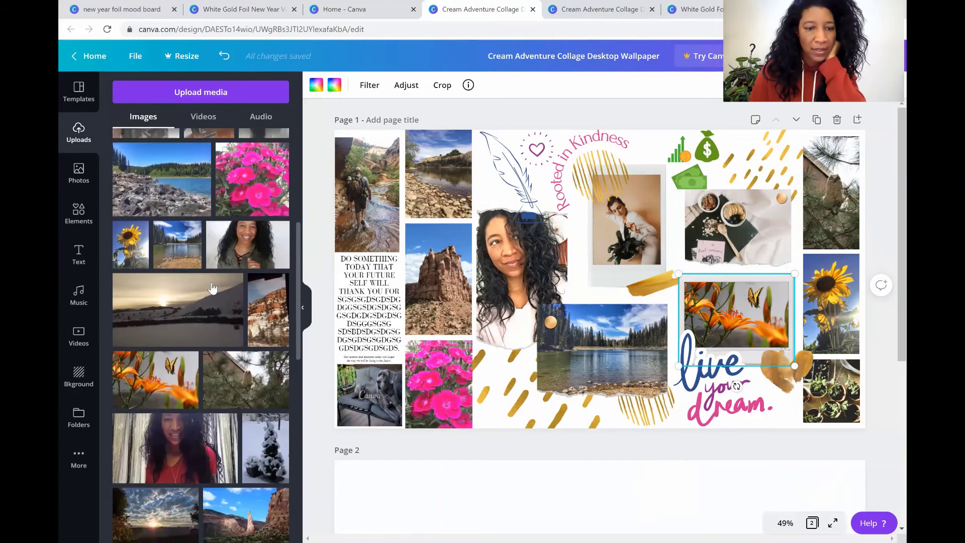
{"action": "scroll", "coordinate": [213, 286], "scroll_direction": "down", "scroll_amount": 1}
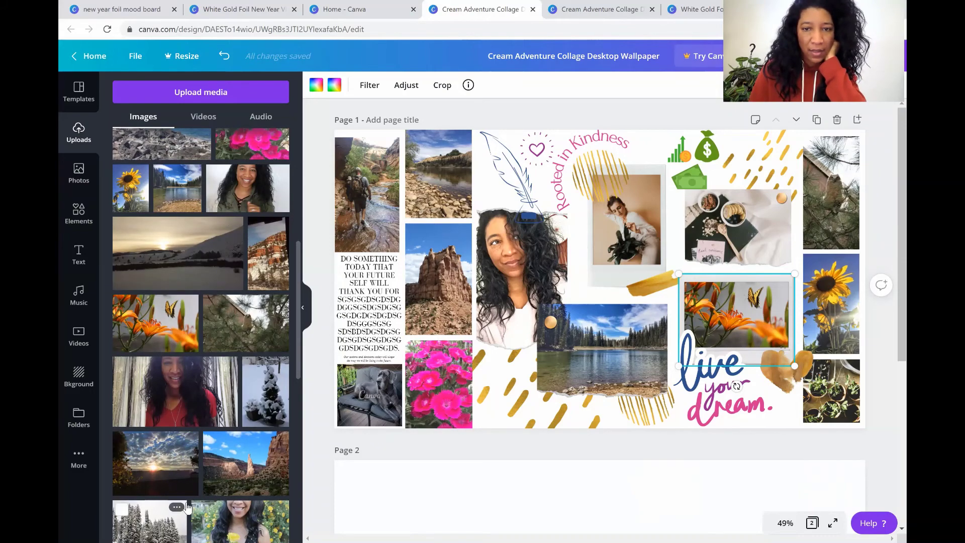
{"action": "mouse_move", "coordinate": [619, 230]}
{"action": "left_mouse_down"}
{"action": "mouse_move", "coordinate": [602, 223]}
{"action": "mouse_move", "coordinate": [603, 232]}
{"action": "left_mouse_up"}
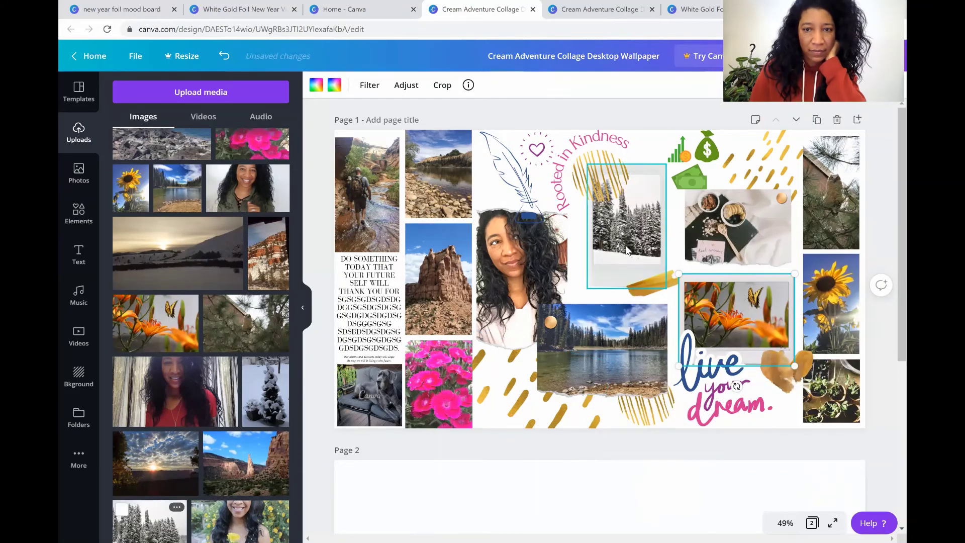
{"action": "left_click", "coordinate": [584, 248]}
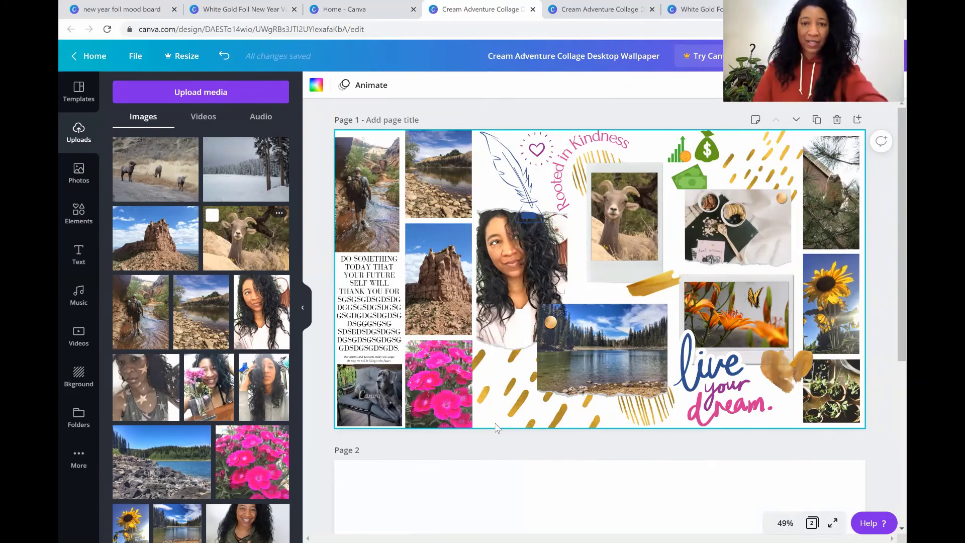
Shrink the quill-and-inkwell drawing to about 184 × 262
{"action": "left_click", "coordinate": [529, 201]}
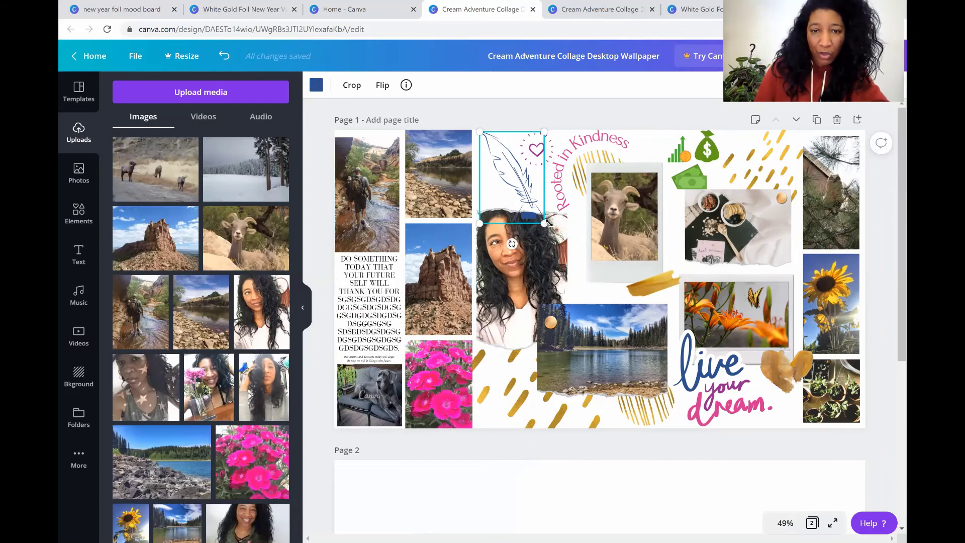
{"action": "left_click_drag", "start_coordinate": [544, 223], "coordinate": [534, 207]}
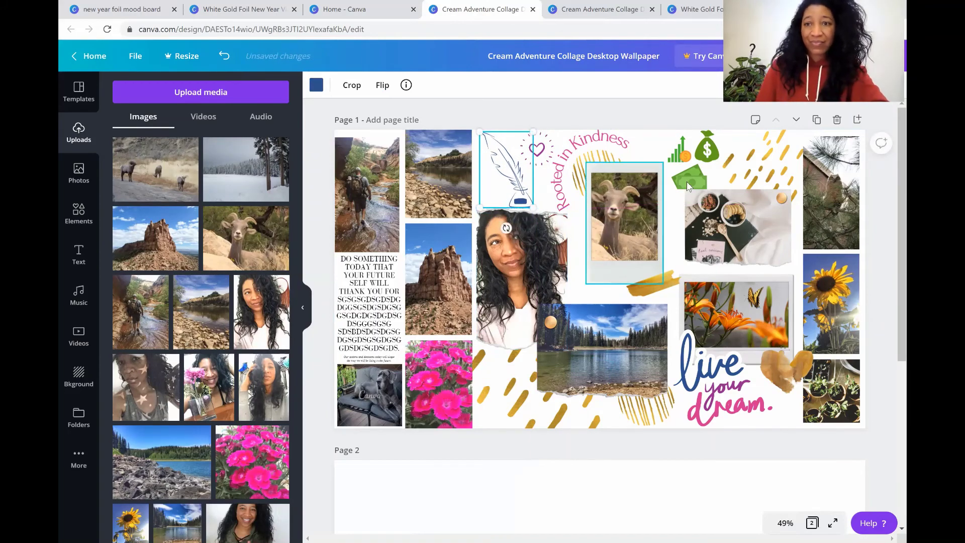